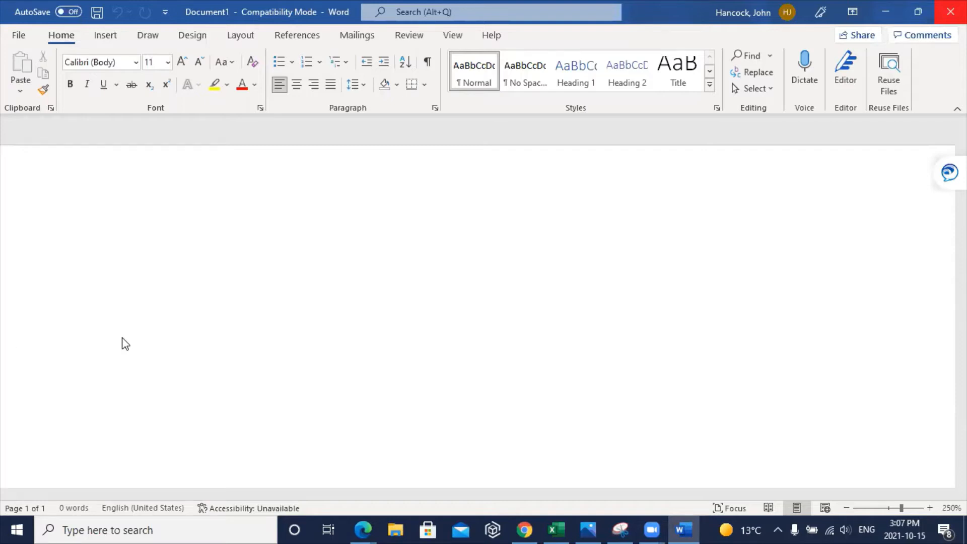
Write the heading "Flowchart Fun:" in bold and start a new line below it
{"action": "type", "text": "Flow"}
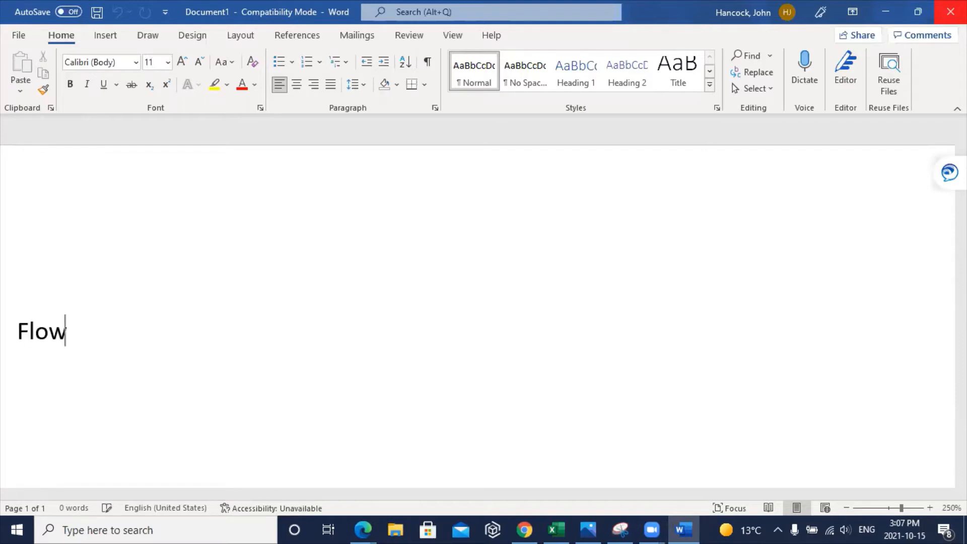
{"action": "key", "text": "BackSpace"}
{"action": "type", "text": "chart "}
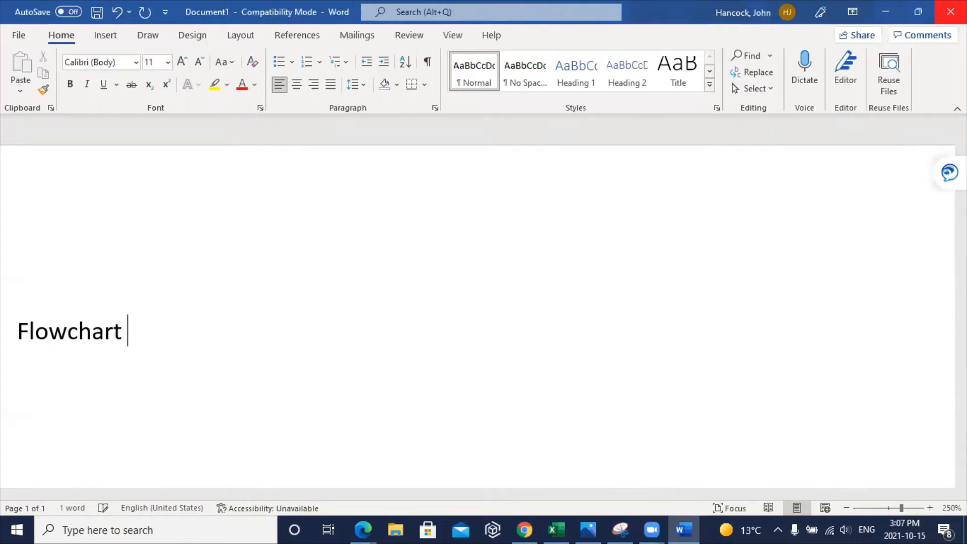
{"action": "type", "text": "Fun"}
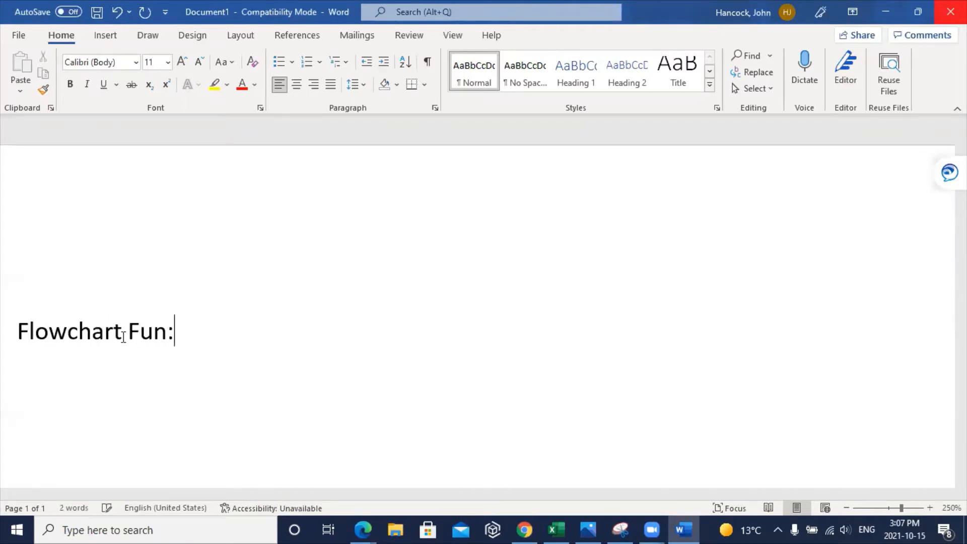
{"action": "type", "text": ":"}
{"action": "triple_click", "coordinate": [172, 338]}
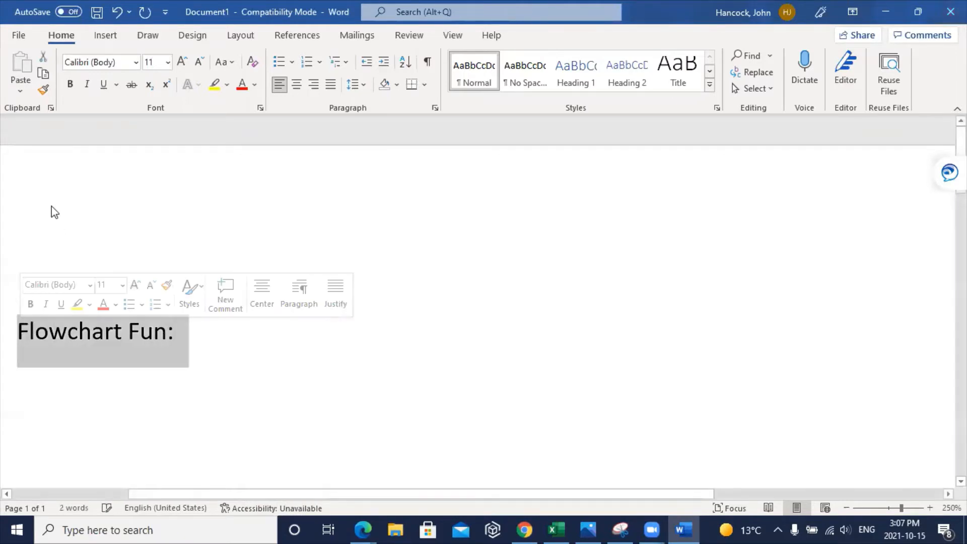
{"action": "left_click", "coordinate": [70, 85]}
{"action": "left_click", "coordinate": [240, 366]}
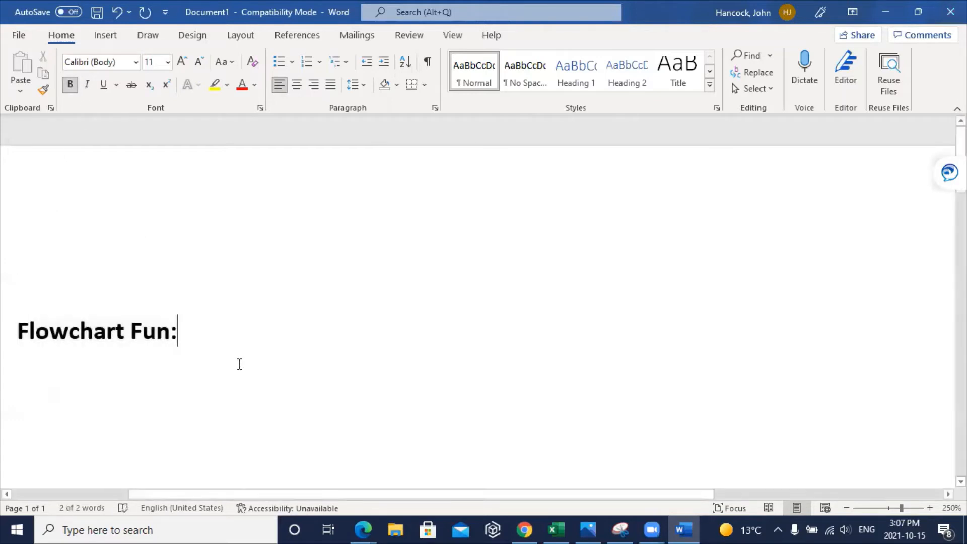
{"action": "key", "text": "Return"}
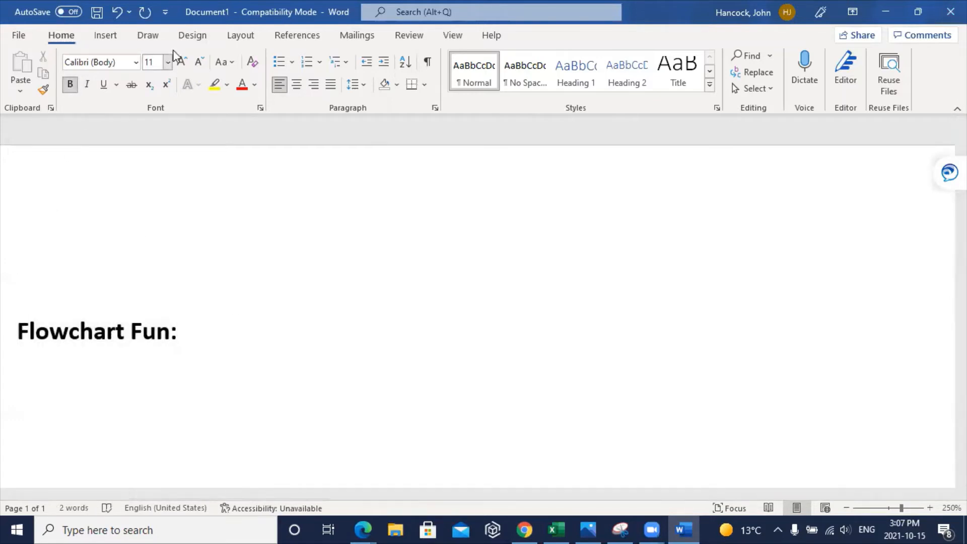
Insert a 2.54 cm square text box below the heading containing "Do you want to make a flowchart?"
{"action": "left_click", "coordinate": [107, 36]}
{"action": "left_click", "coordinate": [185, 54]}
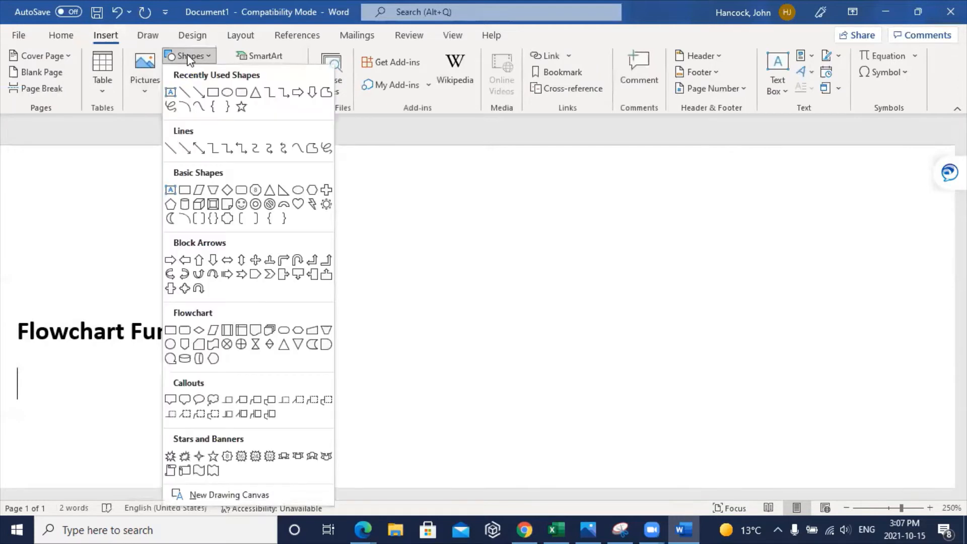
{"action": "left_click", "coordinate": [171, 93]}
{"action": "left_click", "coordinate": [158, 387]}
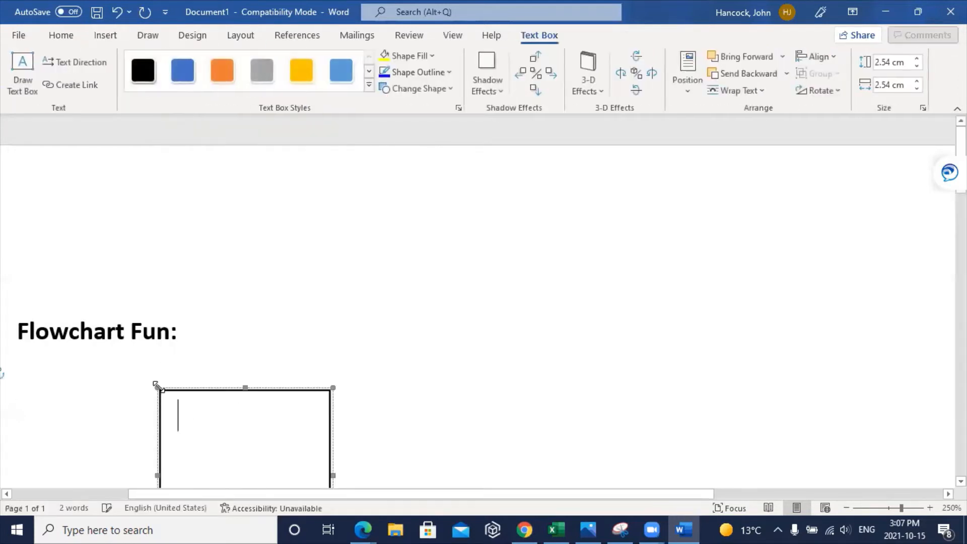
{"action": "type", "text": "Do "}
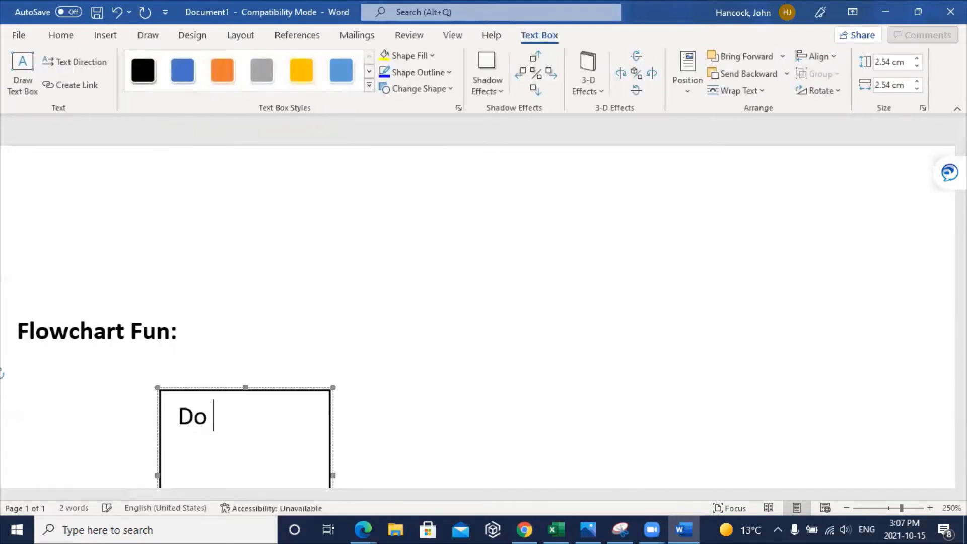
{"action": "type", "text": "you want to mak"}
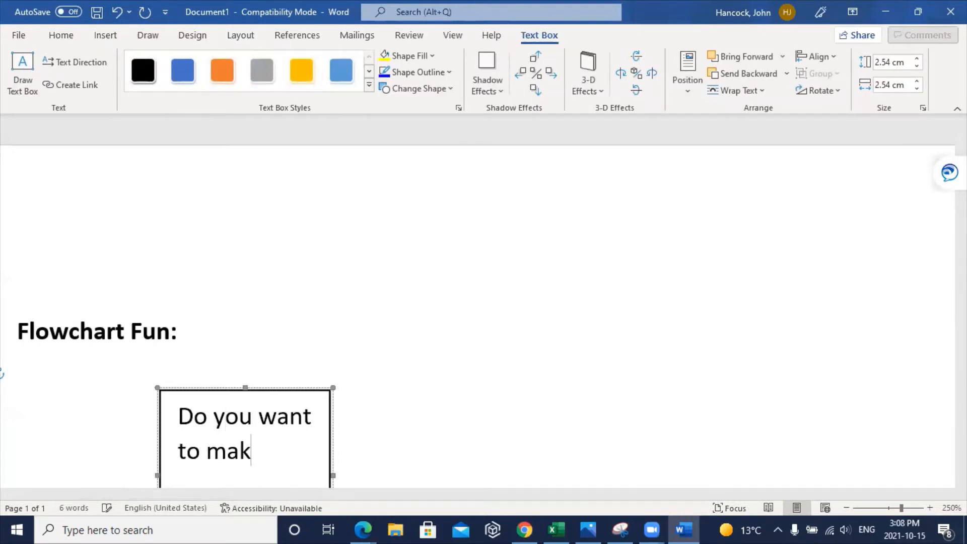
{"action": "type", "text": "e a flow"}
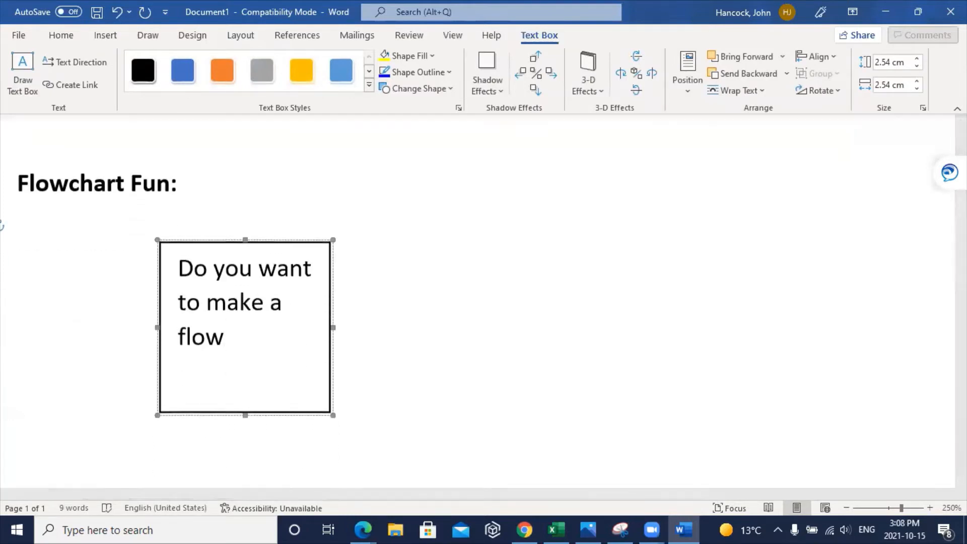
{"action": "type", "text": "chart?"}
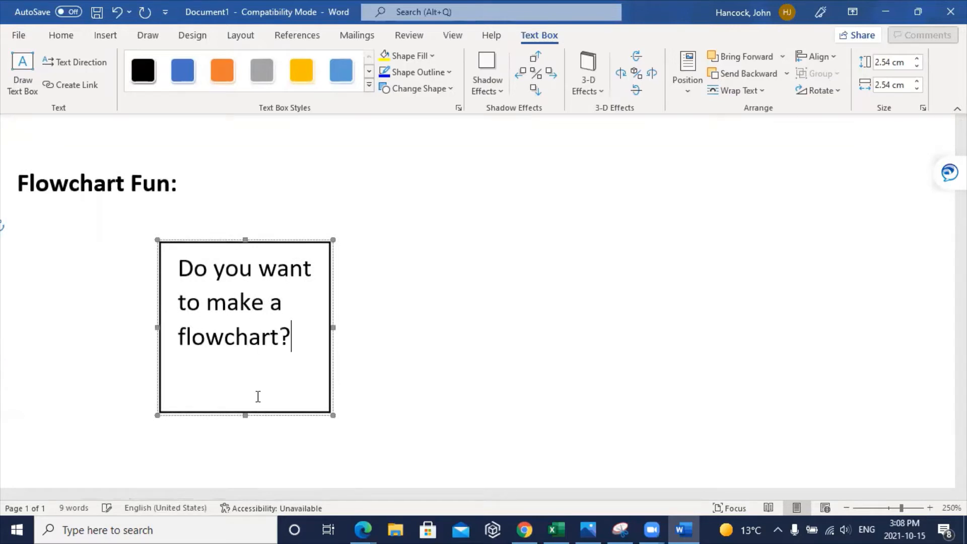
Widen the question text box and reduce its height so it fits closely around two lines of text
{"action": "left_click_drag", "start_coordinate": [332, 328], "coordinate": [507, 327]}
{"action": "left_click_drag", "start_coordinate": [506, 410], "coordinate": [495, 332]}
{"action": "left_click", "coordinate": [577, 362]}
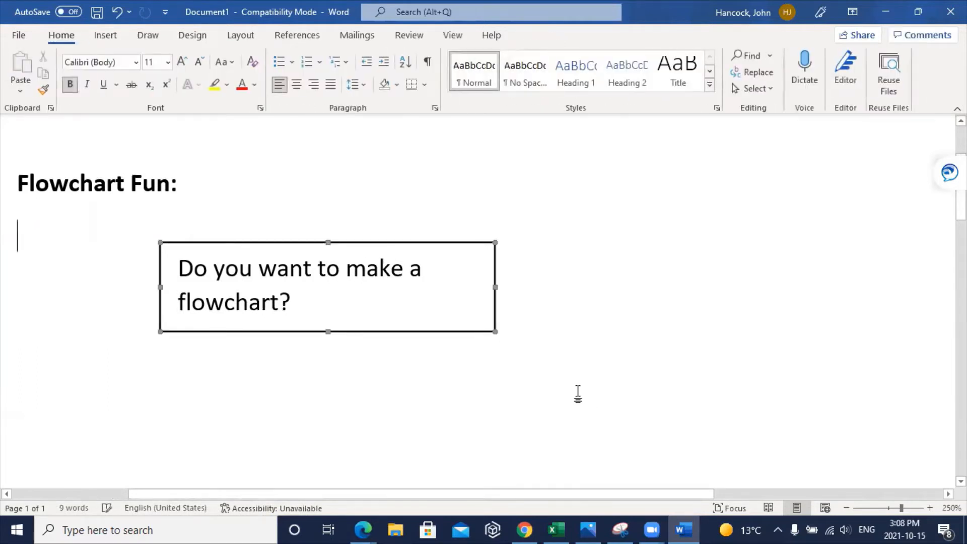
{"action": "left_click", "coordinate": [208, 162]}
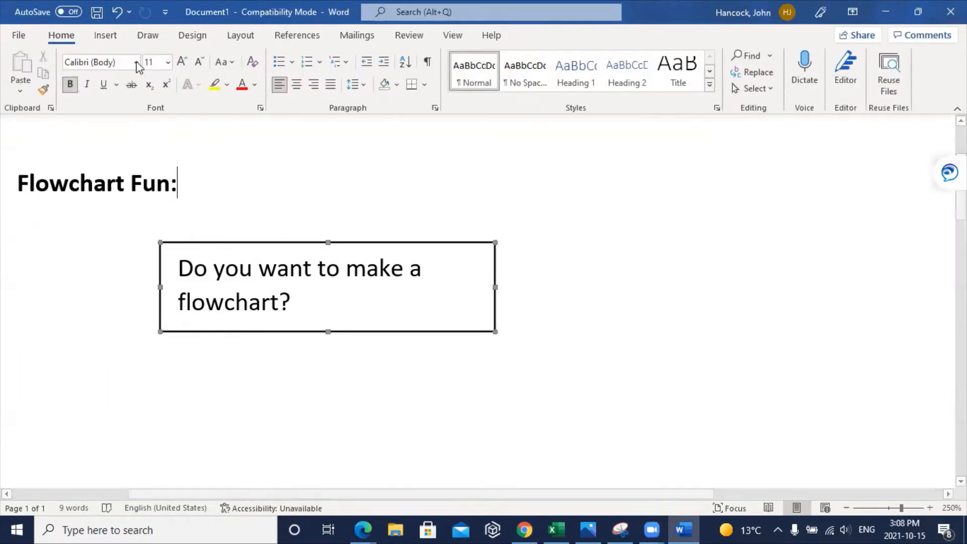
Draw a text box about 0.83 cm high and 1.64 cm wide below the question box's left end, containing "Yes"
{"action": "left_click", "coordinate": [105, 35]}
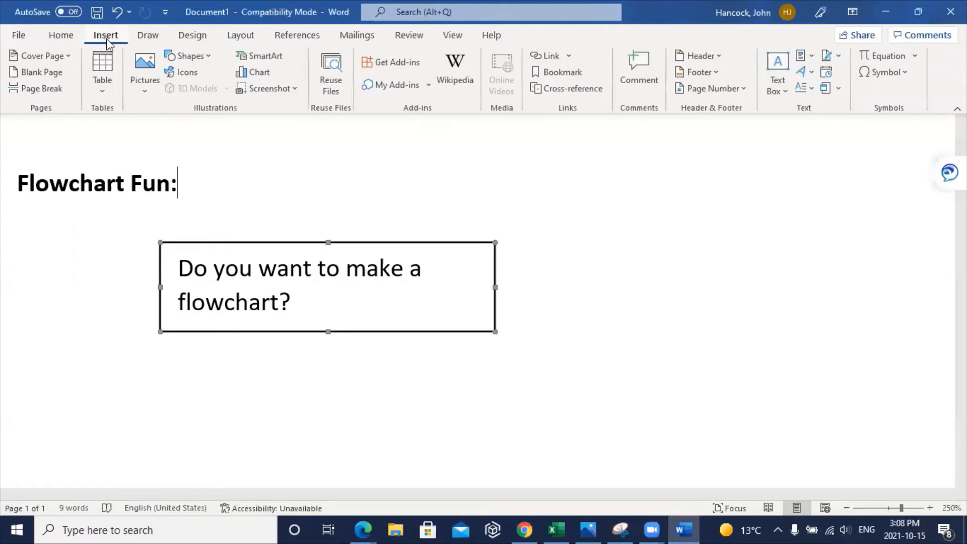
{"action": "left_click", "coordinate": [190, 55]}
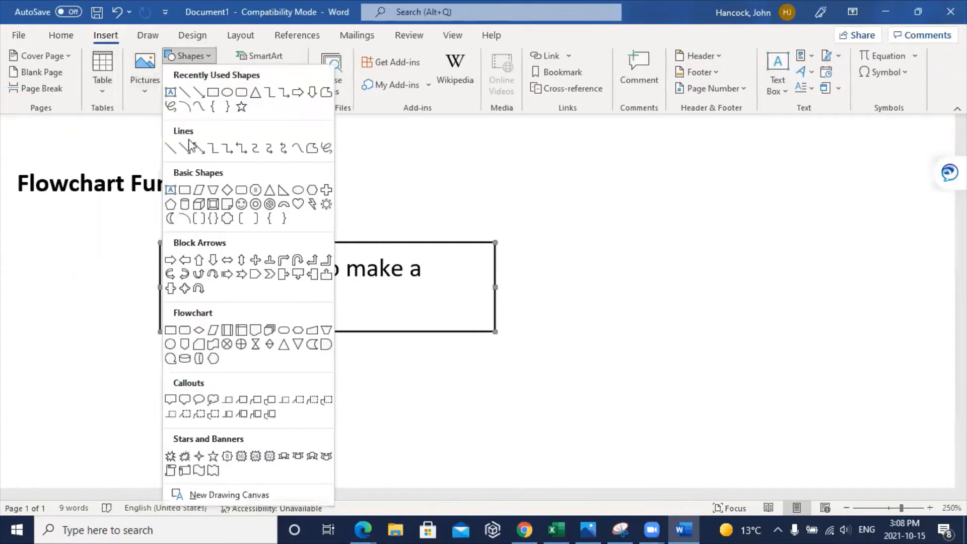
{"action": "left_click", "coordinate": [170, 92]}
{"action": "left_click_drag", "start_coordinate": [68, 360], "coordinate": [181, 418]}
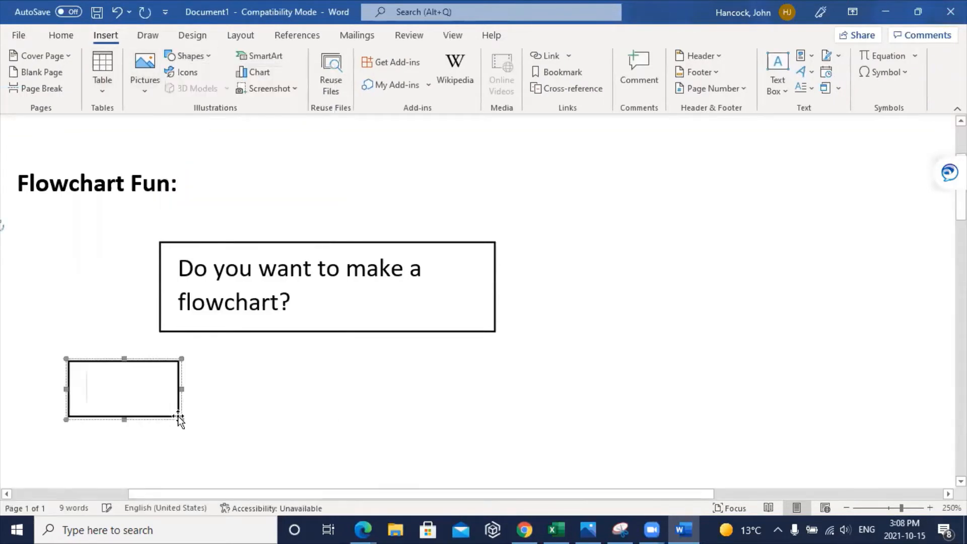
{"action": "type", "text": "Yes"}
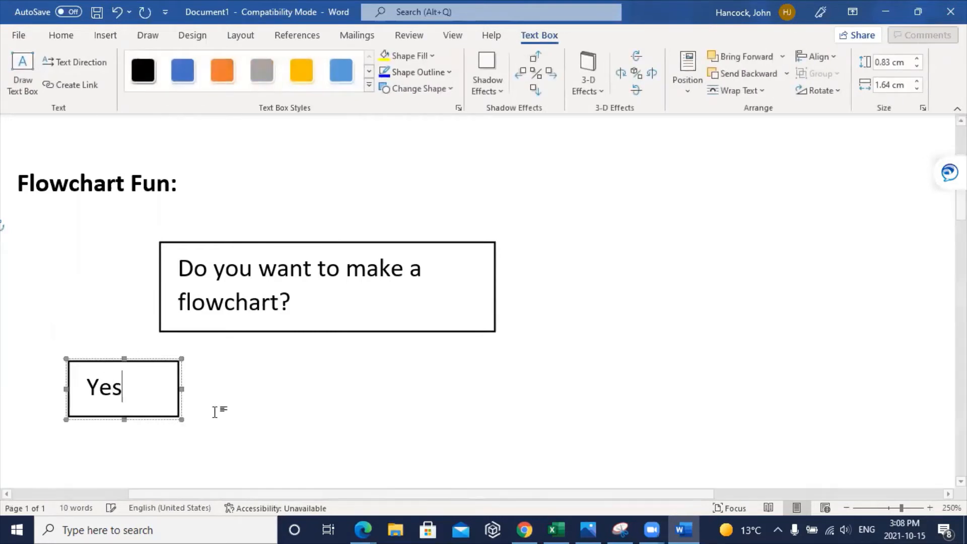
{"action": "left_click", "coordinate": [214, 396]}
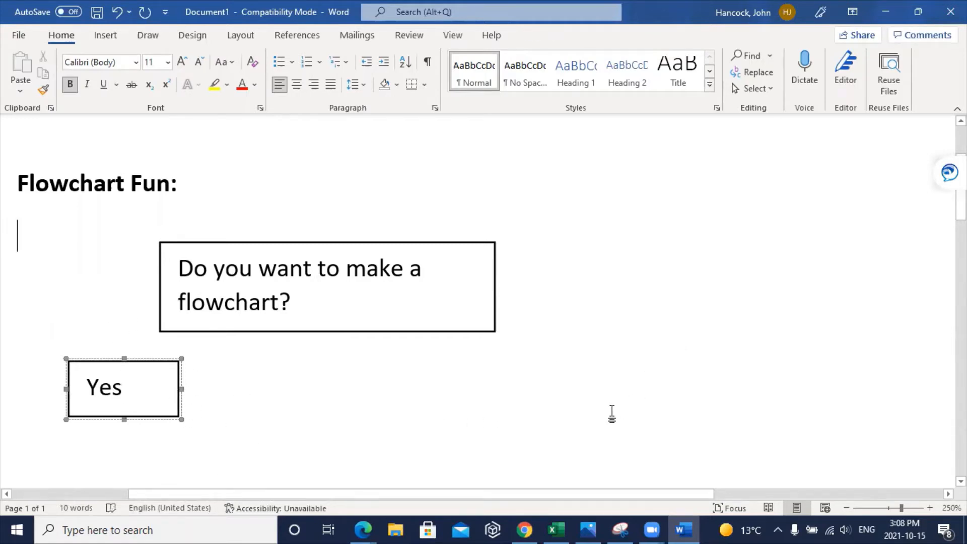
Copy the "Yes" text box and paste a duplicate of it into the document
{"action": "double_click", "coordinate": [105, 387]}
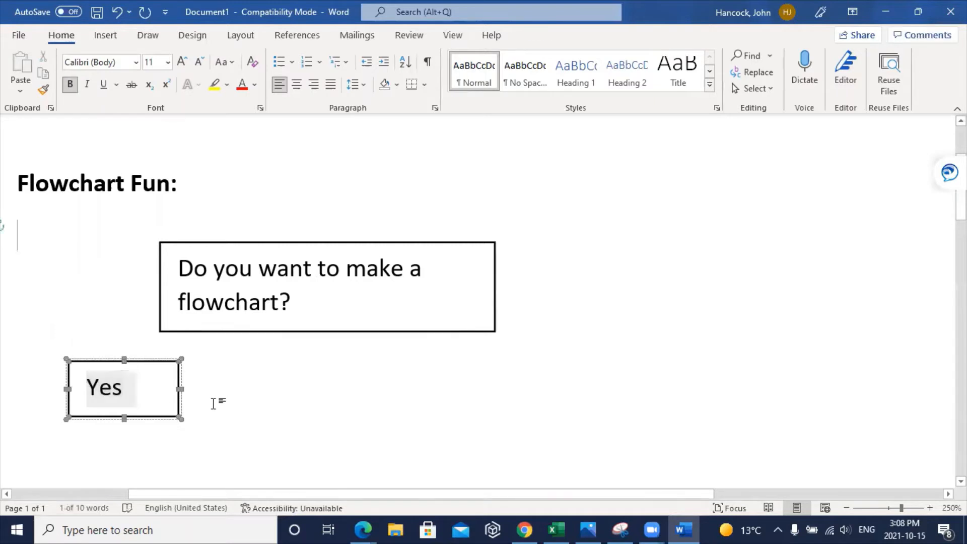
{"action": "left_click", "coordinate": [166, 395]}
{"action": "left_click", "coordinate": [441, 403]}
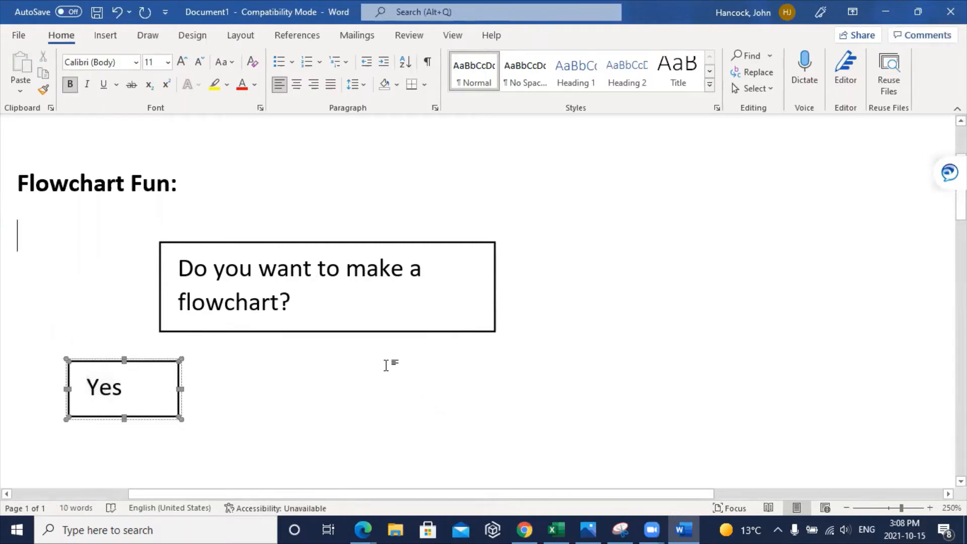
{"action": "left_click", "coordinate": [181, 387]}
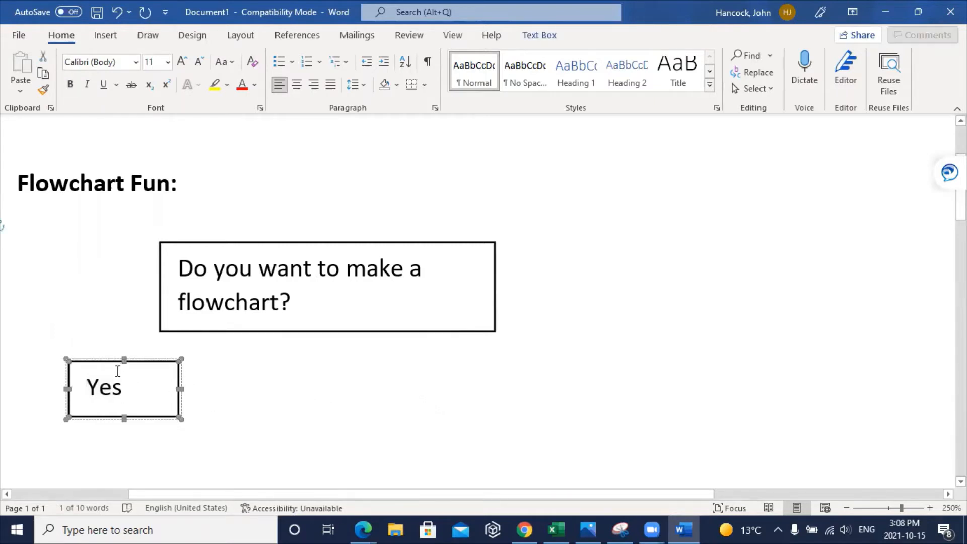
{"action": "right_click", "coordinate": [69, 359]}
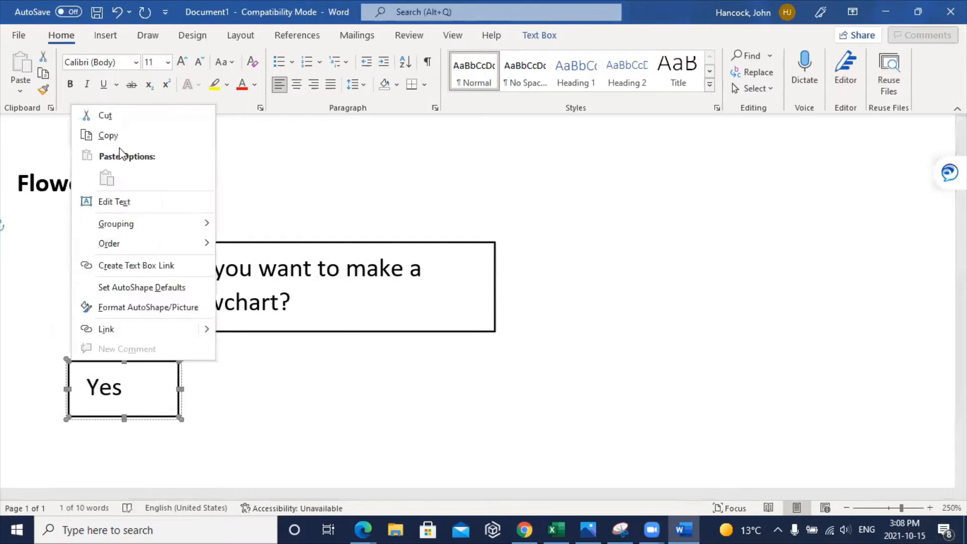
{"action": "left_click", "coordinate": [108, 136]}
{"action": "left_click", "coordinate": [471, 379]}
{"action": "right_click", "coordinate": [469, 377]}
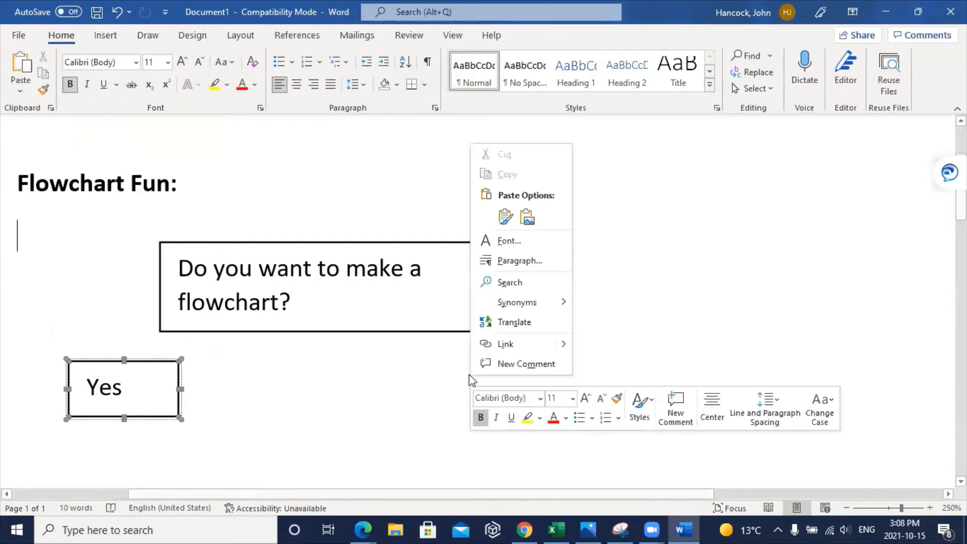
{"action": "left_click", "coordinate": [504, 217]}
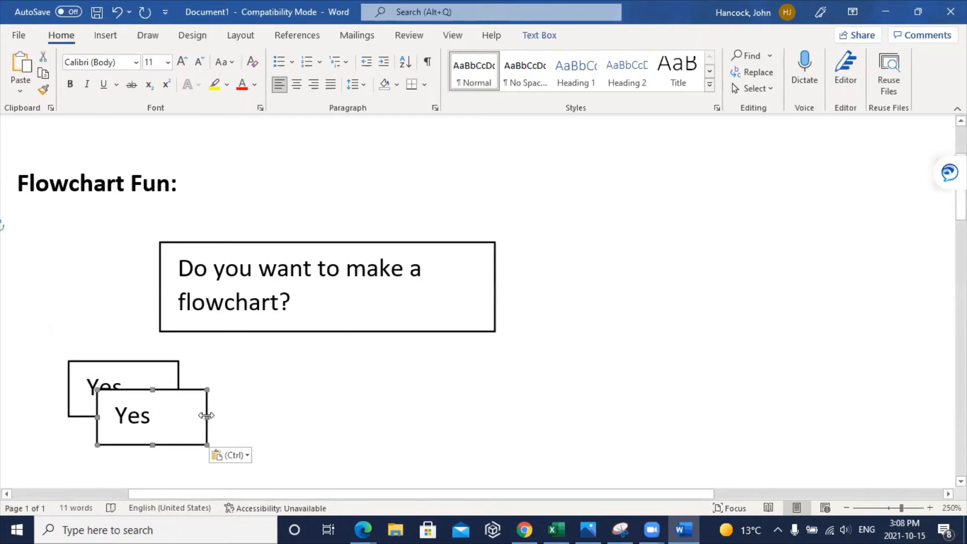
Reshape the duplicate box so it sits below the question box's right end, level with and similar in size to the original "Yes" box
{"action": "left_click_drag", "start_coordinate": [437, 402], "coordinate": [584, 387]}
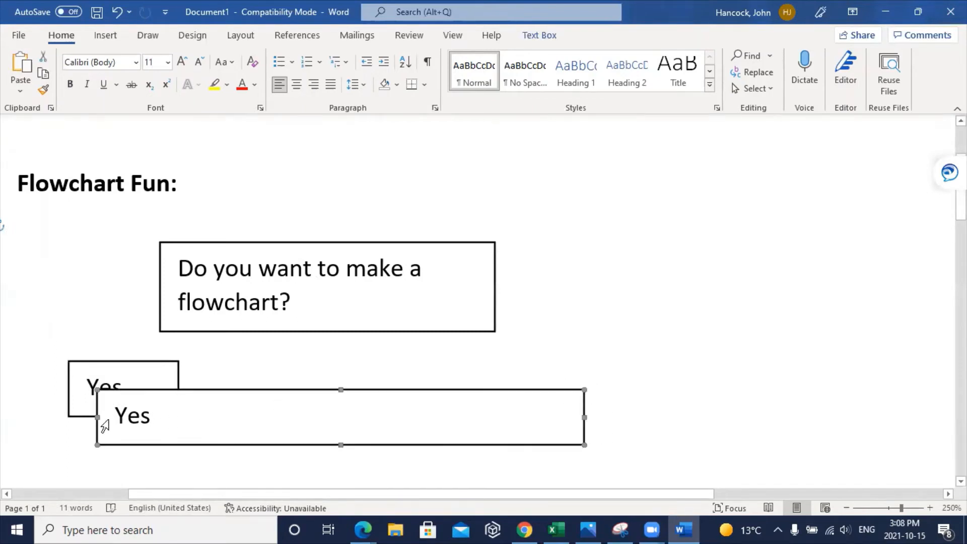
{"action": "left_click_drag", "start_coordinate": [182, 412], "coordinate": [461, 362]}
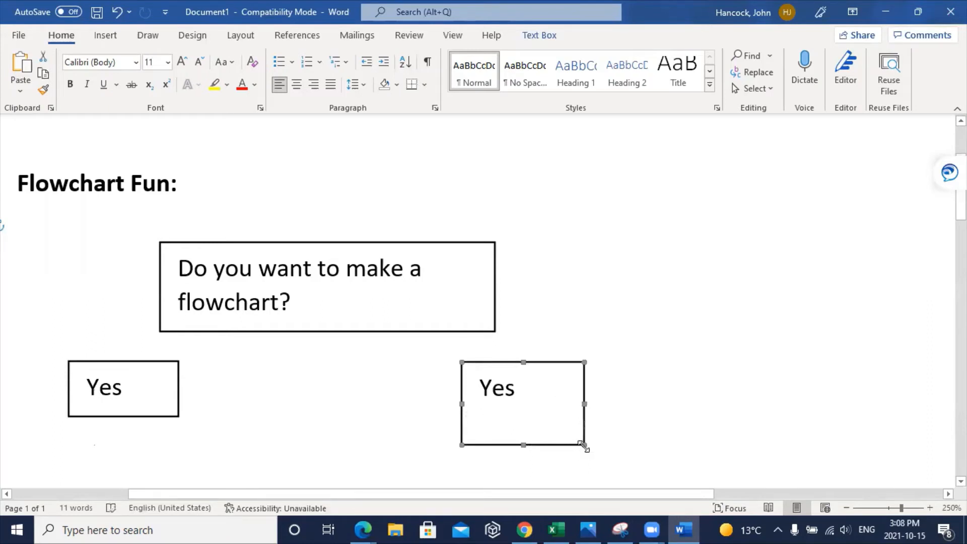
{"action": "left_click_drag", "start_coordinate": [566, 411], "coordinate": [567, 411]}
Replace the text in the duplicate box with "No"
{"action": "left_click", "coordinate": [515, 392]}
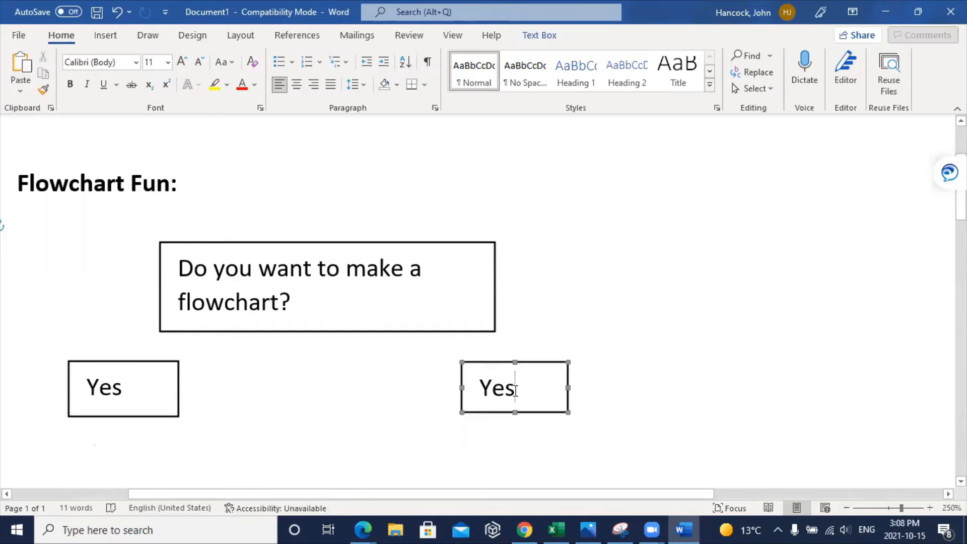
{"action": "key", "text": "BackSpace"}
{"action": "key", "text": "BackSpace"}
{"action": "key", "text": "BackSpace"}
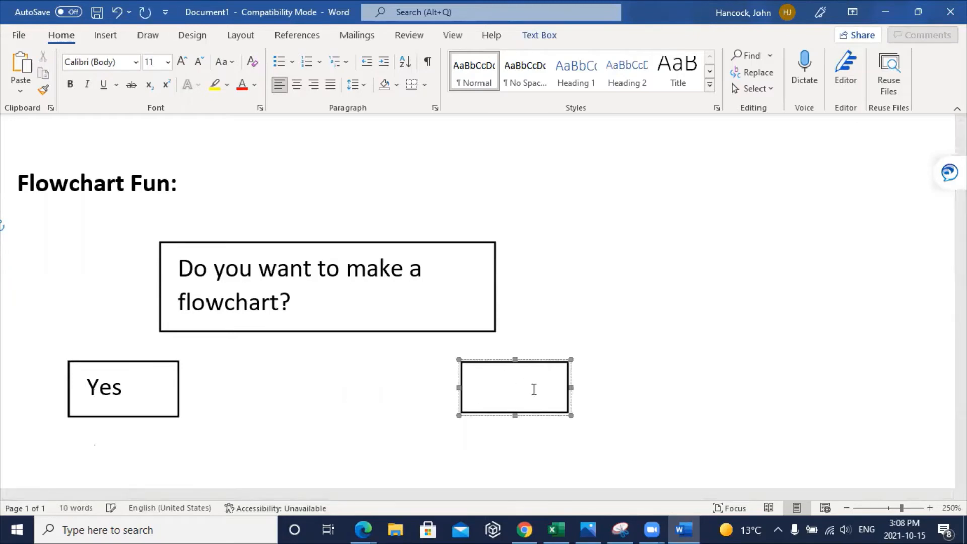
{"action": "type", "text": "No"}
{"action": "left_click", "coordinate": [313, 352]}
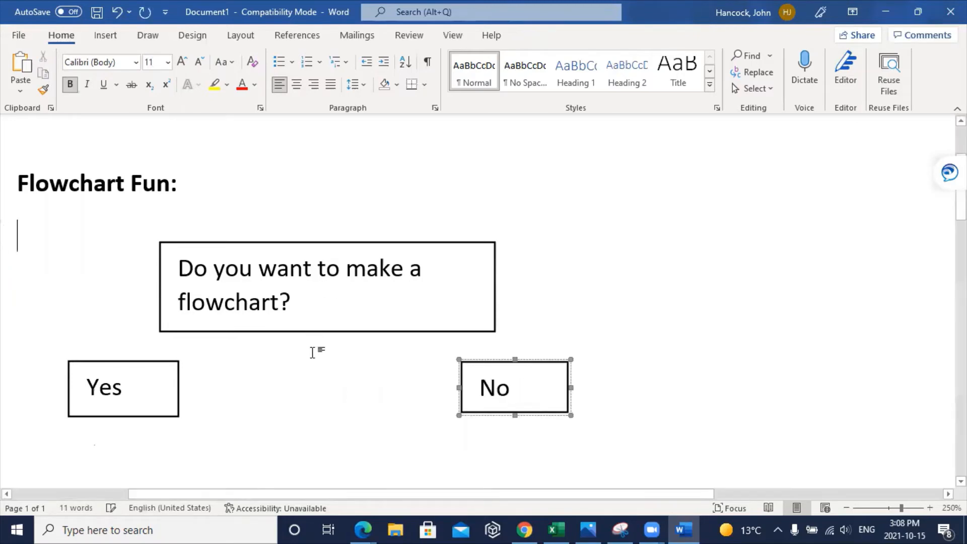
Draw an arrow about 0.36 cm high and 0.47 cm wide pointing from the question box's lower left corner down to the "Yes" box
{"action": "scroll", "coordinate": [302, 368], "scroll_direction": "down", "scroll_amount": 3}
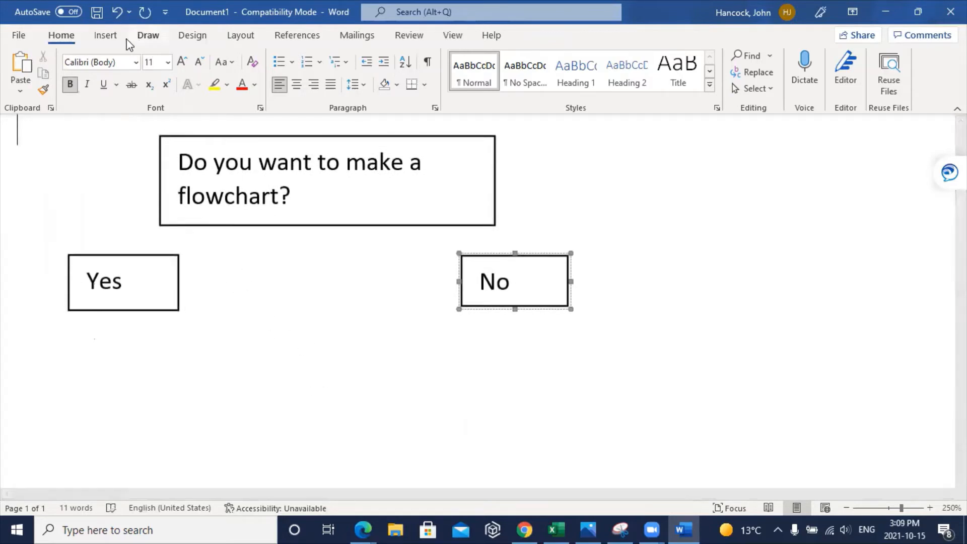
{"action": "left_click", "coordinate": [106, 35]}
{"action": "left_click", "coordinate": [199, 59]}
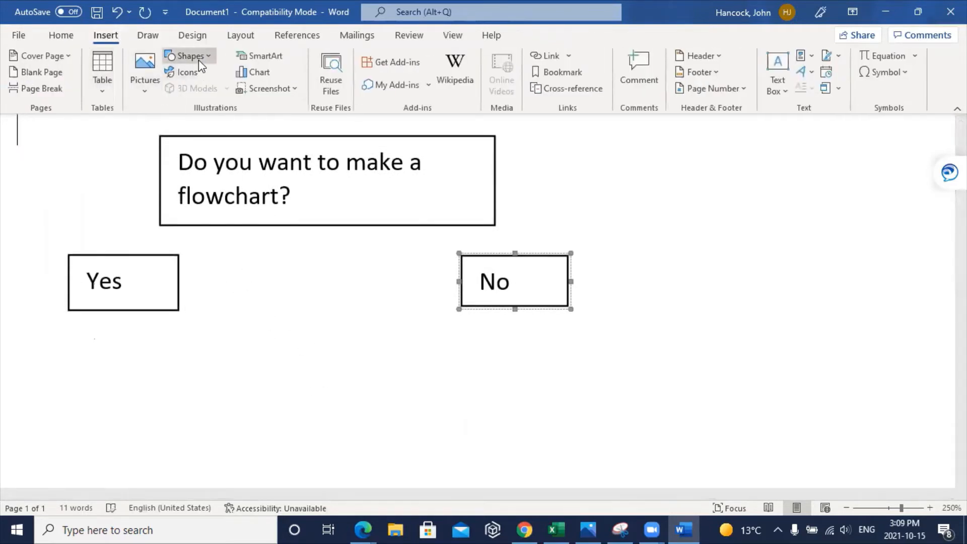
{"action": "left_click", "coordinate": [198, 107]}
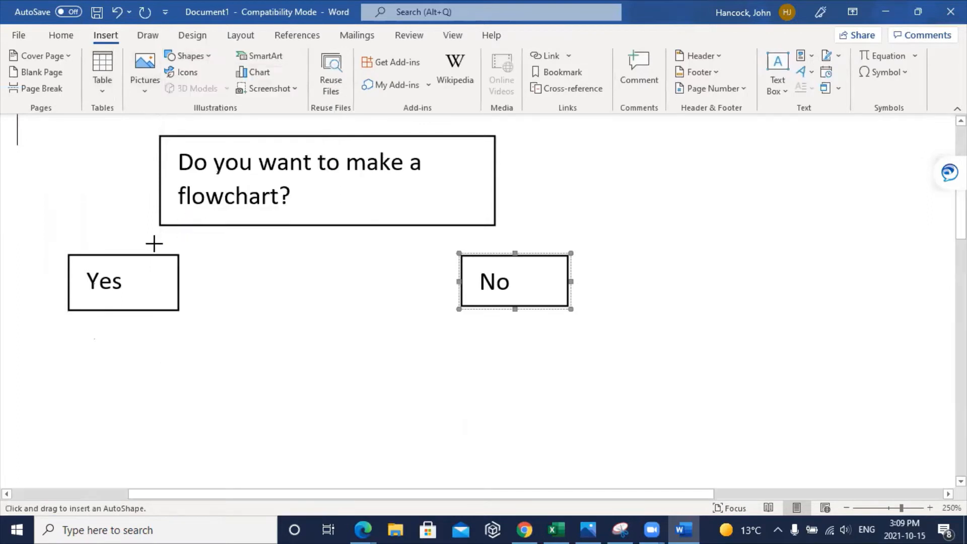
{"action": "left_click", "coordinate": [111, 248]}
{"action": "double_click", "coordinate": [151, 226]}
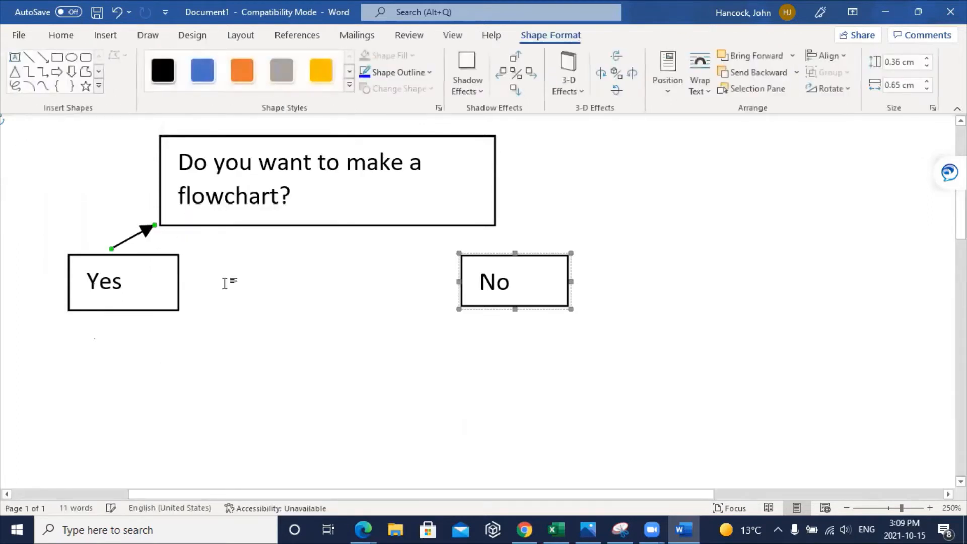
{"action": "left_click_drag", "start_coordinate": [109, 216], "coordinate": [116, 249]}
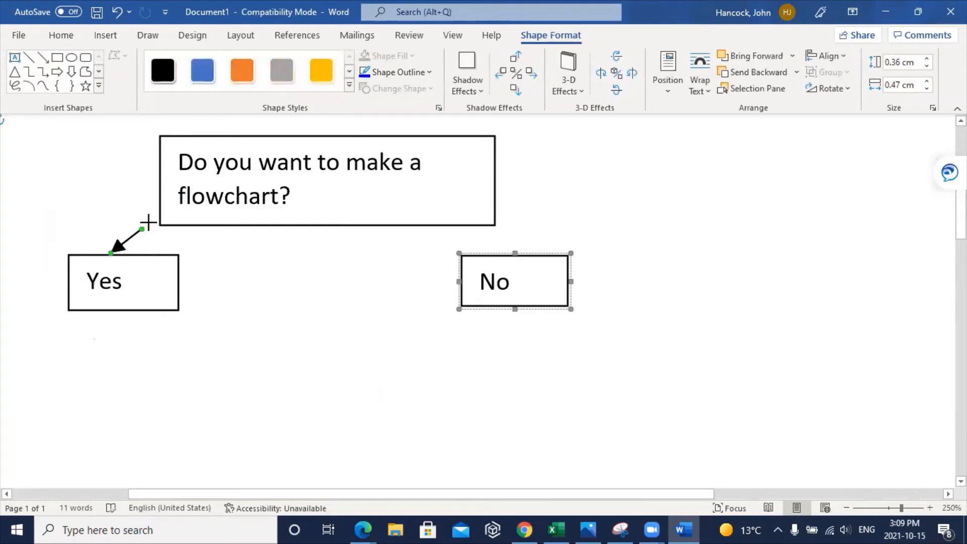
Extend the tail of the arrow above the "Yes" box closer to the question box's lower left corner
{"action": "left_click_drag", "start_coordinate": [148, 222], "coordinate": [152, 219]}
{"action": "left_click", "coordinate": [335, 238]}
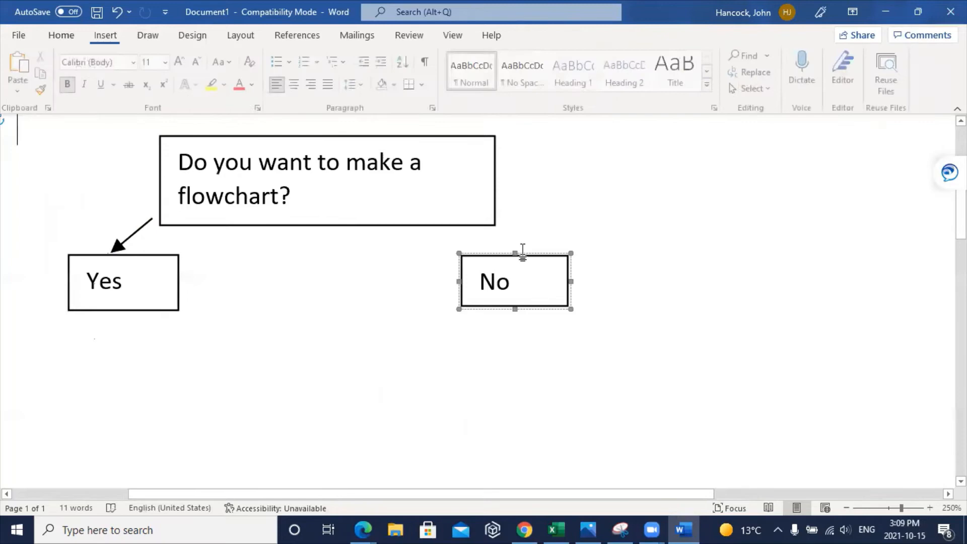
{"action": "right_click", "coordinate": [512, 210]}
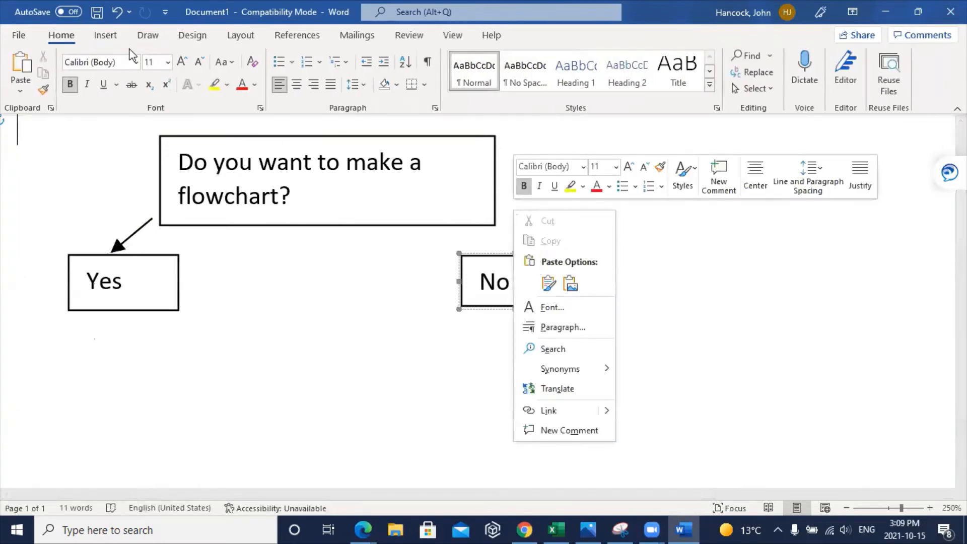
Draw a straight arrow from the question box's lower right corner down toward the top of the "No" box
{"action": "left_click", "coordinate": [110, 38]}
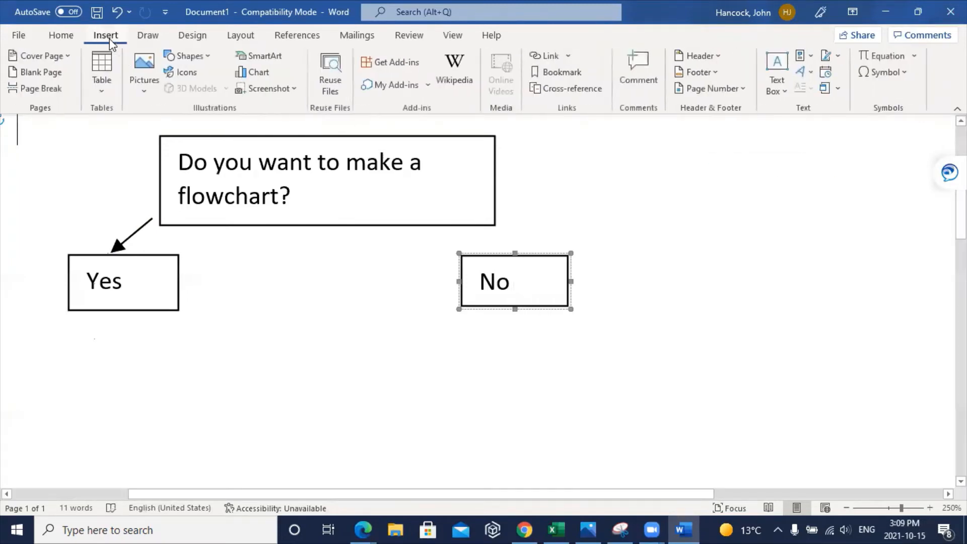
{"action": "left_click", "coordinate": [183, 56]}
{"action": "left_click", "coordinate": [198, 91]}
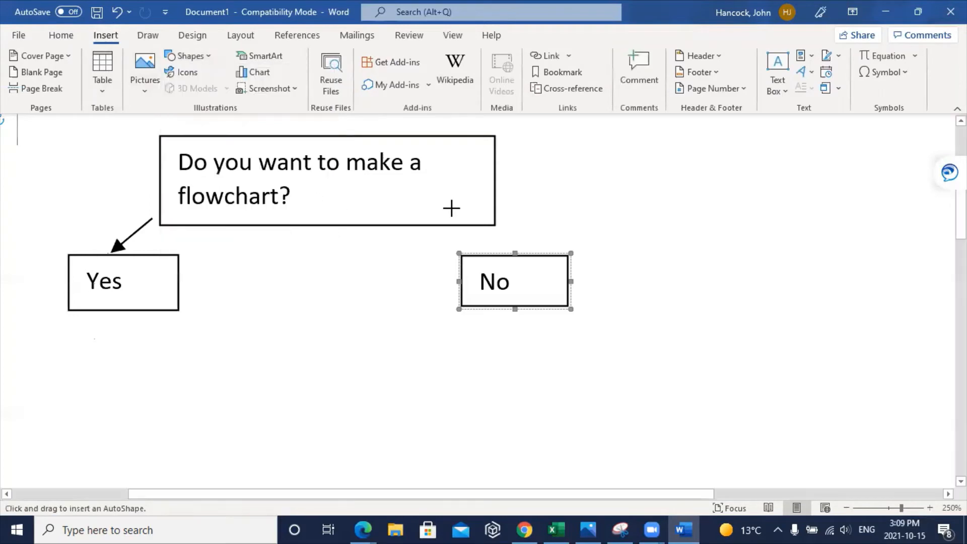
{"action": "left_click_drag", "start_coordinate": [499, 214], "coordinate": [543, 243]}
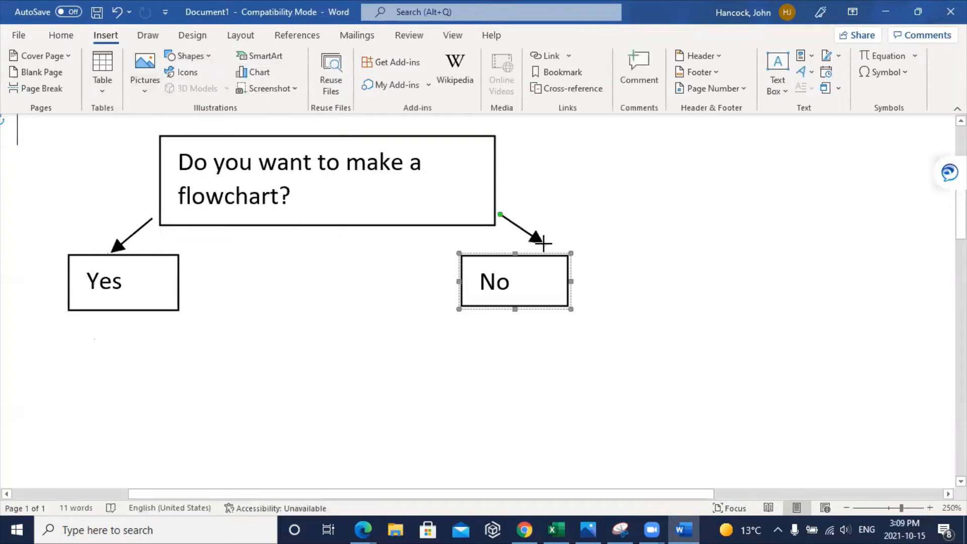
{"action": "left_click", "coordinate": [602, 206]}
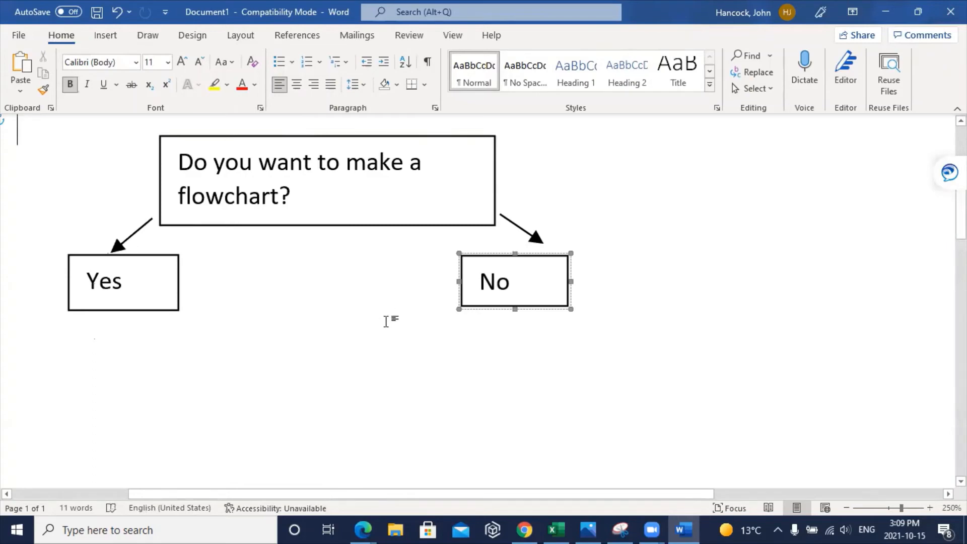
Draw a vertical arrow pointing straight down from beneath the left end of the "Yes" box
{"action": "left_click", "coordinate": [506, 323]}
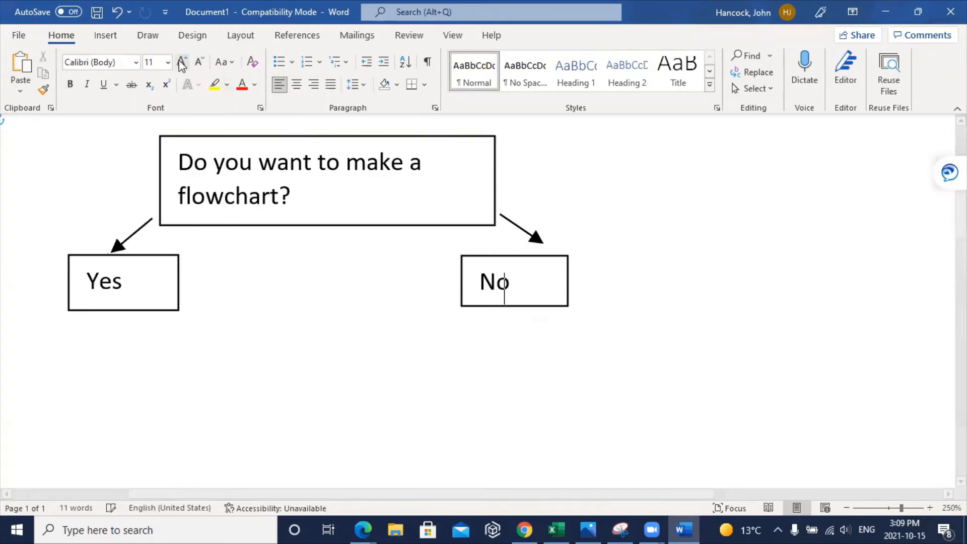
{"action": "left_click", "coordinate": [115, 39]}
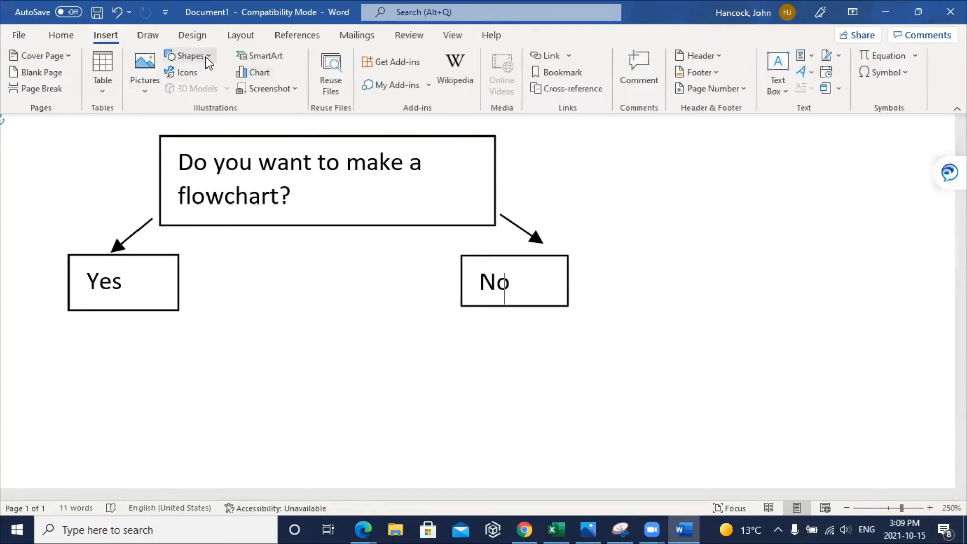
{"action": "left_click", "coordinate": [206, 56]}
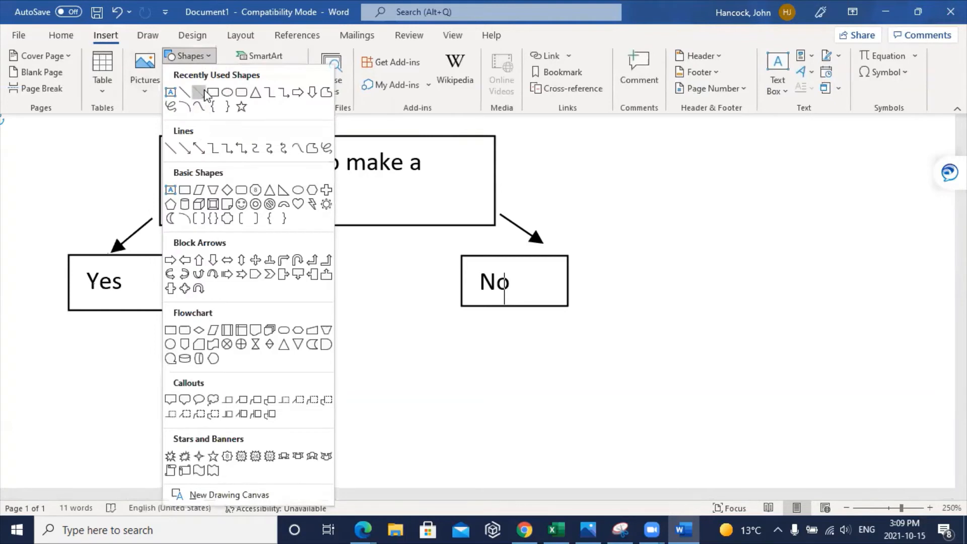
{"action": "left_click", "coordinate": [194, 87]}
{"action": "left_click_drag", "start_coordinate": [71, 317], "coordinate": [71, 401]}
Add a text box about 1.39 cm high and 3.68 cm wide below the vertical arrow, containing "Use Word"
{"action": "scroll", "coordinate": [136, 351], "scroll_direction": "down", "scroll_amount": 2}
{"action": "left_click", "coordinate": [107, 36]}
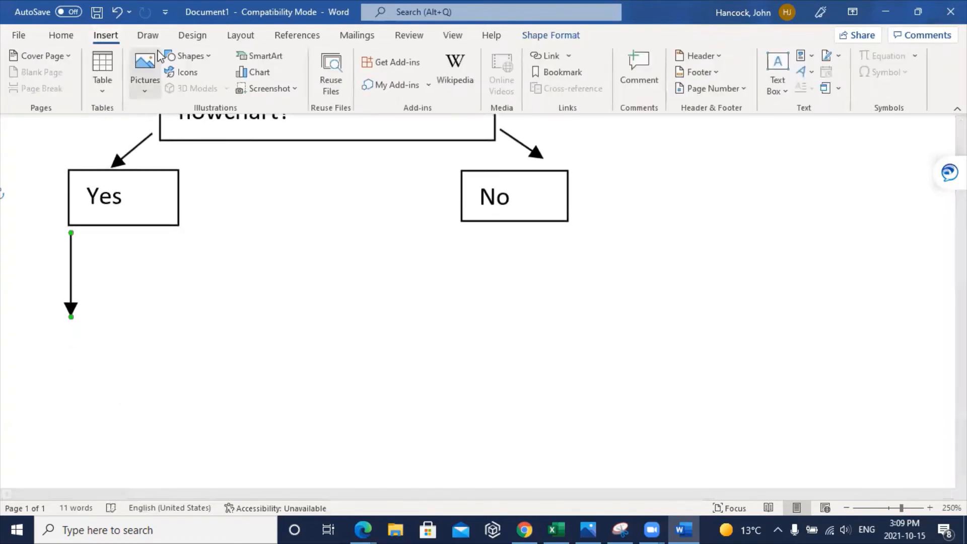
{"action": "left_click", "coordinate": [188, 55]}
{"action": "left_click", "coordinate": [169, 96]}
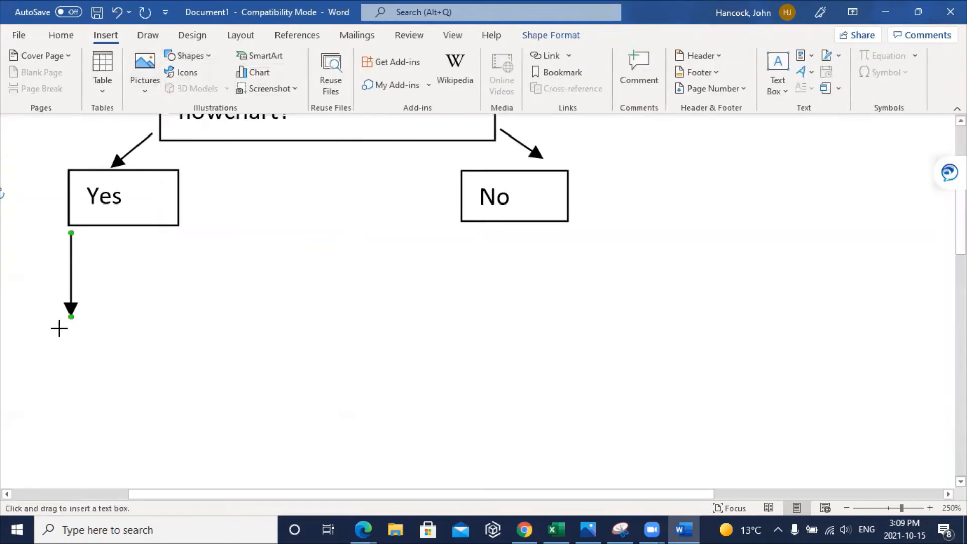
{"action": "left_click_drag", "start_coordinate": [48, 329], "coordinate": [297, 426]}
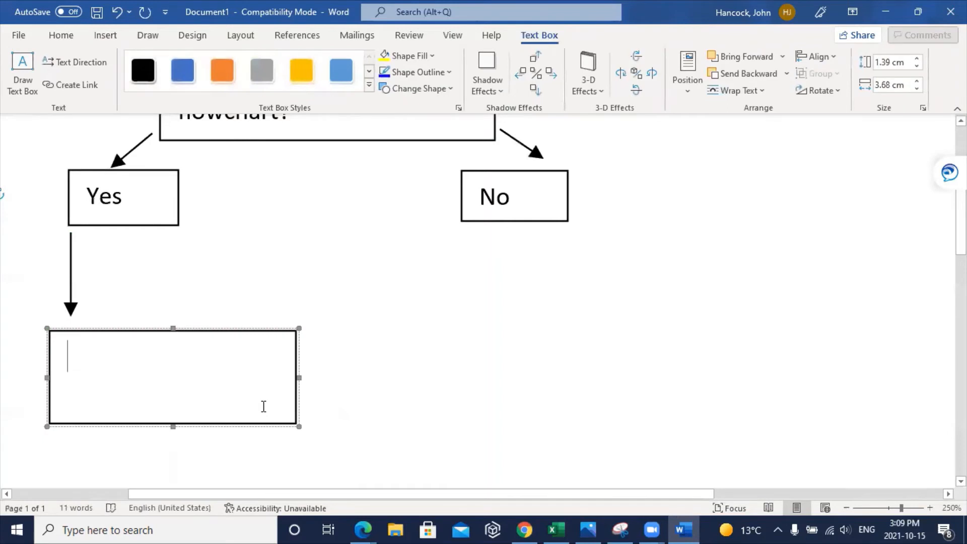
{"action": "type", "text": "Use Word"}
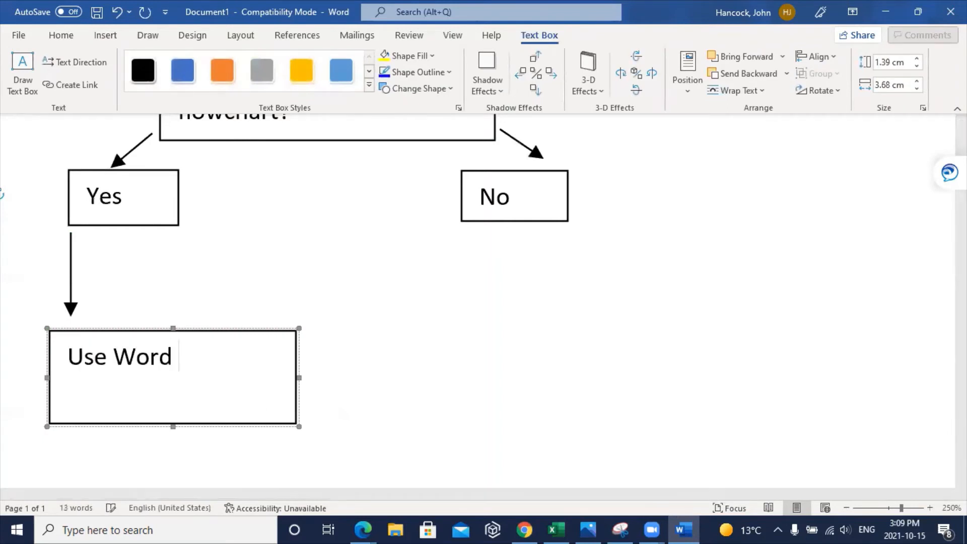
{"action": "left_click", "coordinate": [361, 287]}
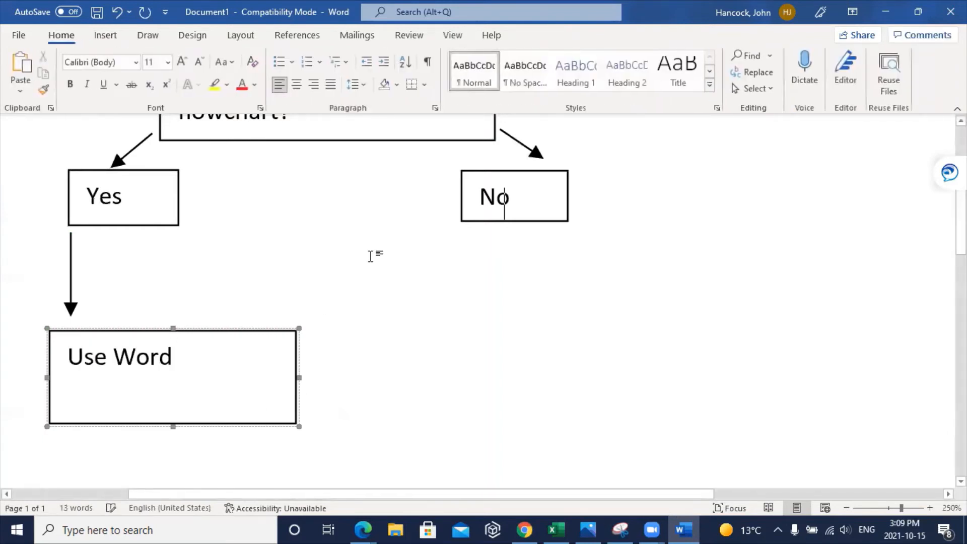
Draw an arrow about 1.49 cm high and 2.3 cm wide from the "No" box's lower left corner to the "Use Word" box's upper right corner
{"action": "scroll", "coordinate": [371, 257], "scroll_direction": "up", "scroll_amount": 1}
{"action": "left_click", "coordinate": [105, 35]}
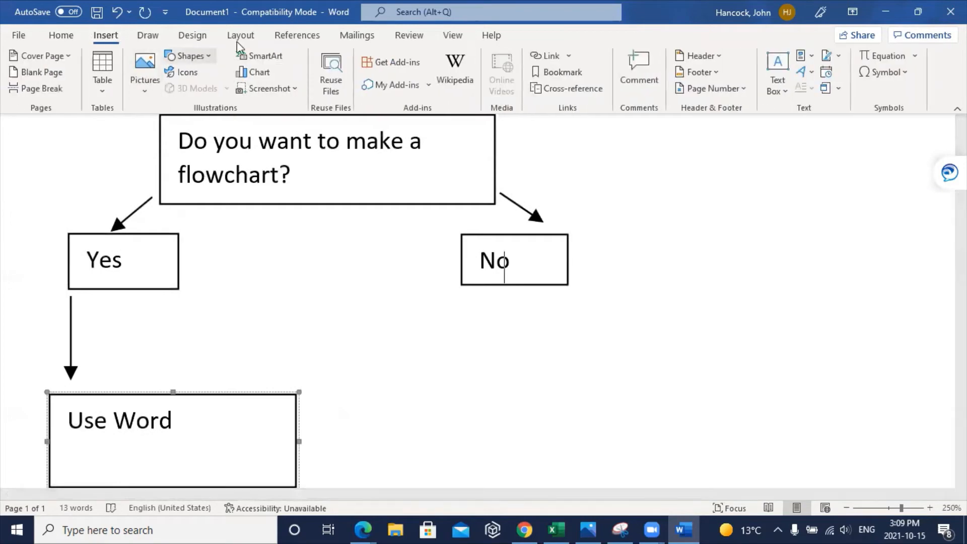
{"action": "left_click", "coordinate": [205, 56]}
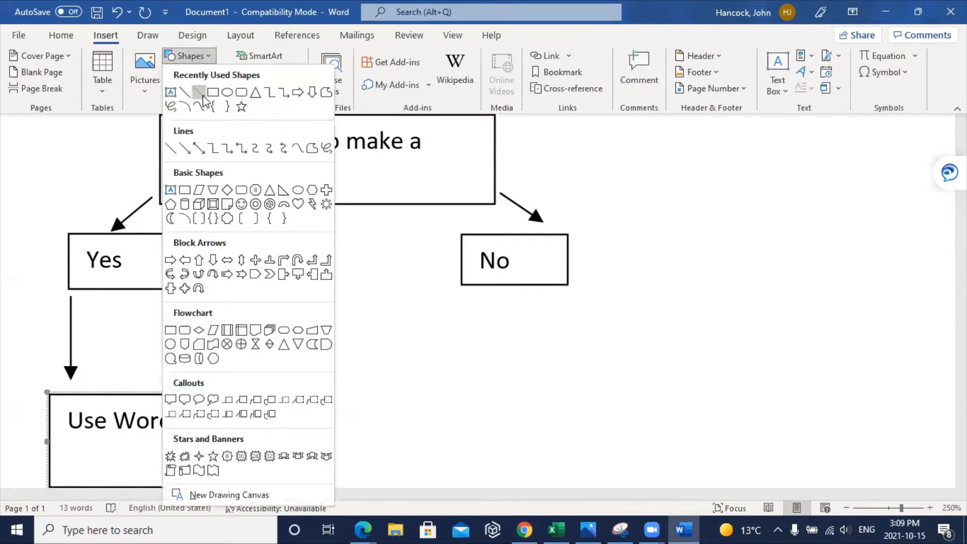
{"action": "left_click", "coordinate": [205, 91]}
{"action": "left_click_drag", "start_coordinate": [292, 380], "coordinate": [453, 290]}
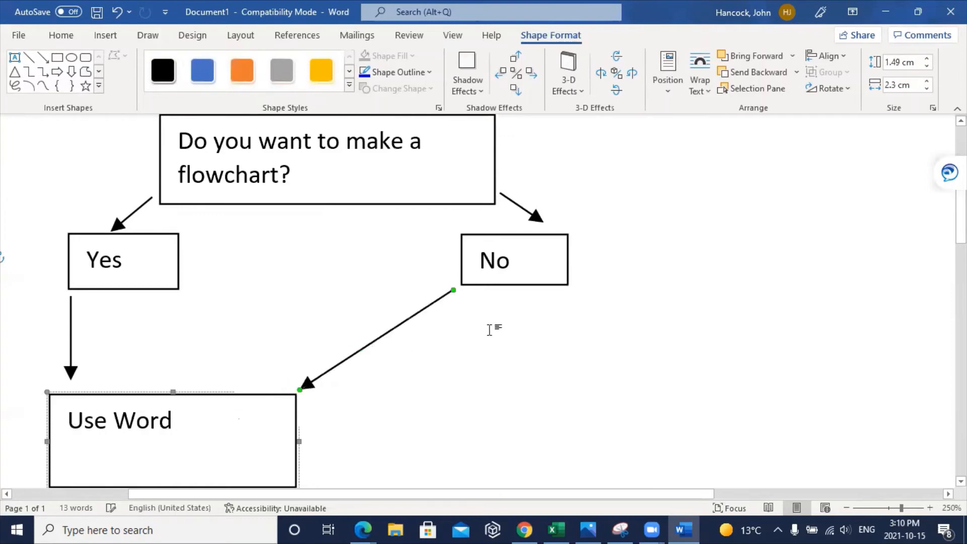
{"action": "left_click", "coordinate": [492, 327]}
Draw an elbow arrow connector about 3.31 cm high and 8.98 cm wide from beside the "Use Word" box up and right past the "No" box
{"action": "scroll", "coordinate": [345, 346], "scroll_direction": "down", "scroll_amount": 3}
{"action": "scroll", "coordinate": [302, 330], "scroll_direction": "up", "scroll_amount": 2}
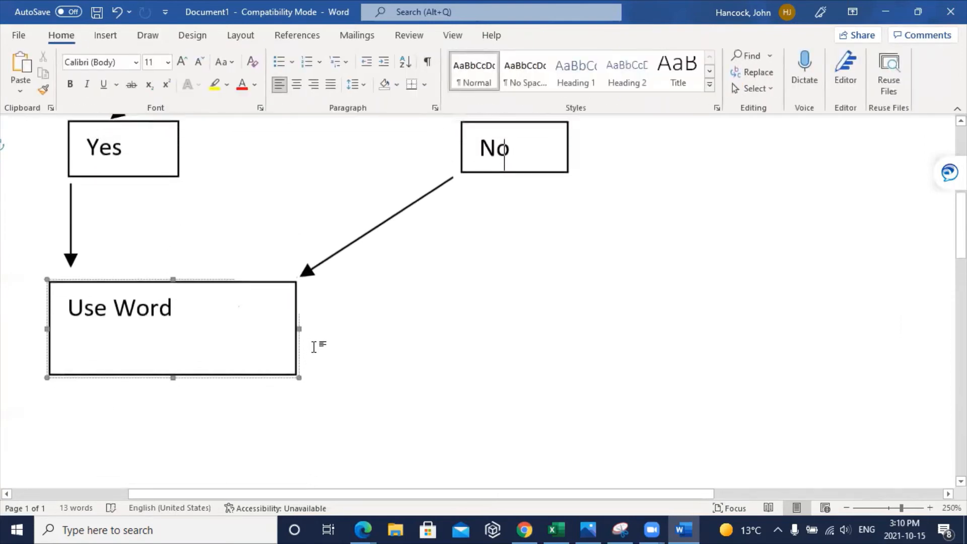
{"action": "scroll", "coordinate": [343, 349], "scroll_direction": "up", "scroll_amount": 1}
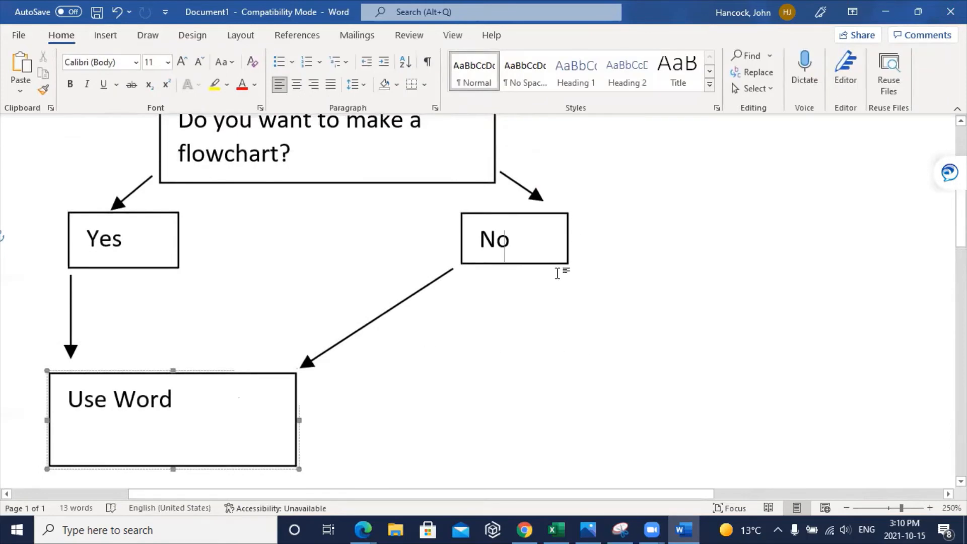
{"action": "left_click", "coordinate": [106, 36]}
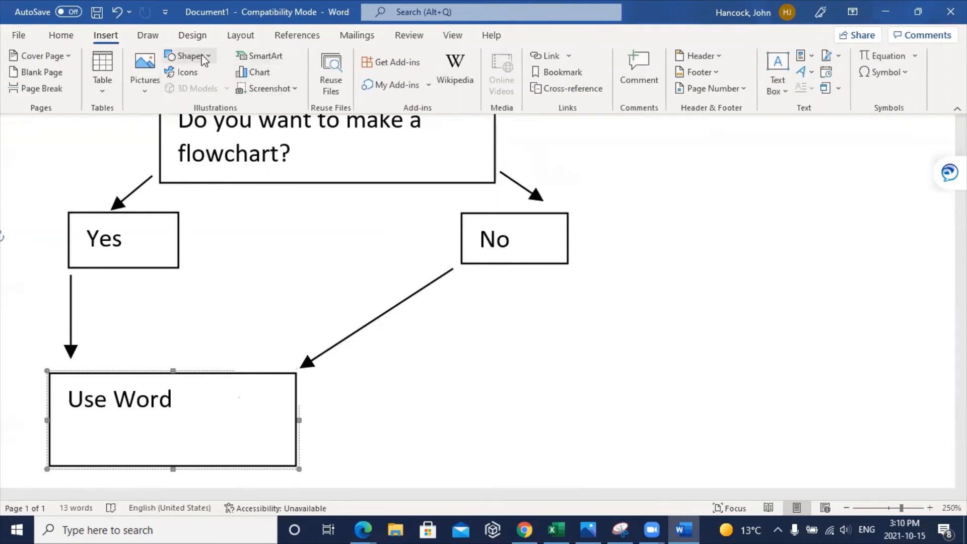
{"action": "left_click", "coordinate": [204, 59]}
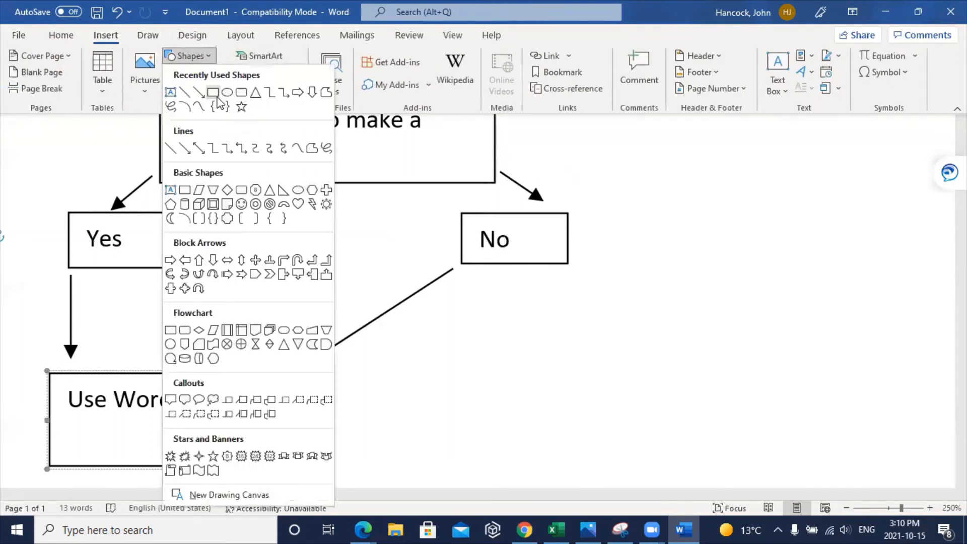
{"action": "left_click", "coordinate": [228, 148]}
{"action": "mouse_move", "coordinate": [365, 429]}
{"action": "left_mouse_down"}
{"action": "mouse_move", "coordinate": [535, 388]}
{"action": "mouse_move", "coordinate": [806, 241]}
{"action": "mouse_move", "coordinate": [897, 201]}
{"action": "mouse_move", "coordinate": [919, 205]}
{"action": "left_mouse_up"}
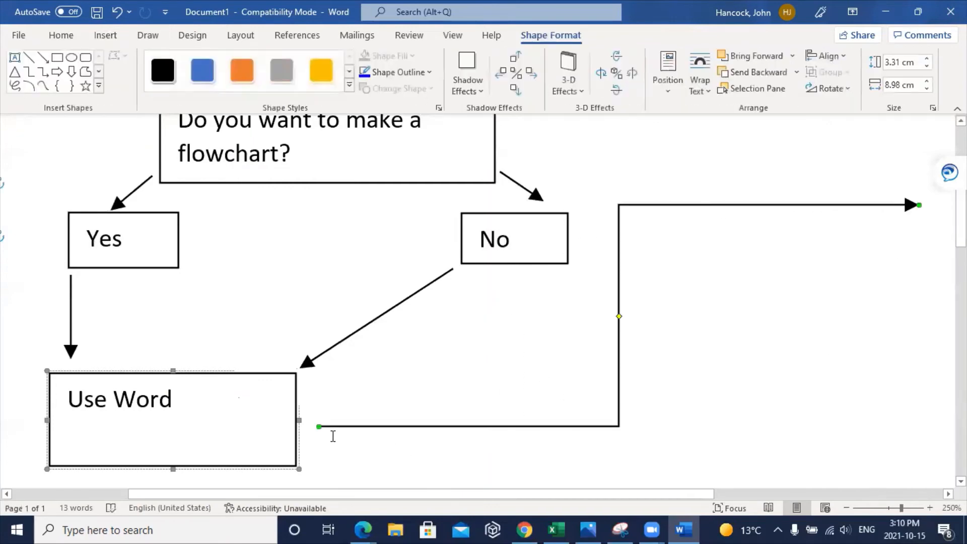
{"action": "left_click", "coordinate": [872, 276]}
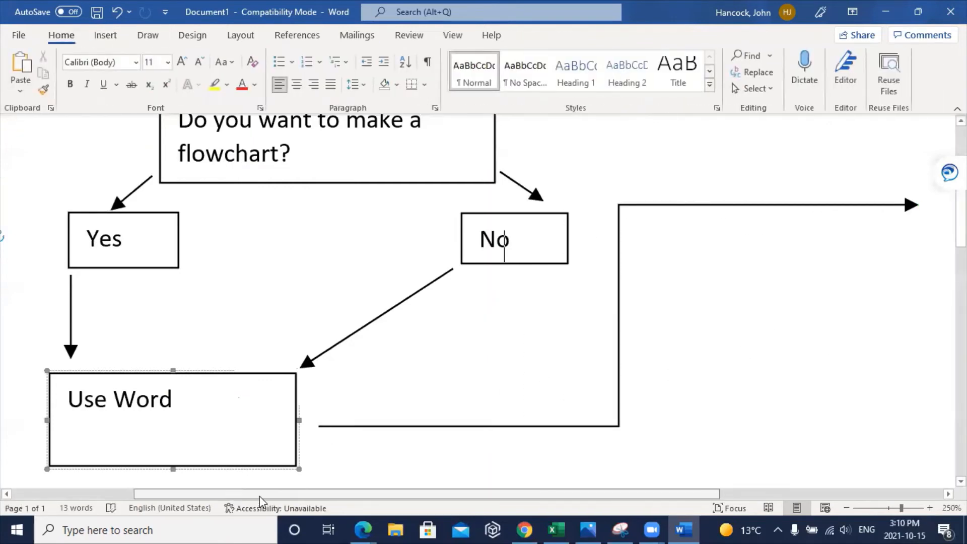
Add a text box about 1.57 cm high and 2.34 cm wide at the elbow arrow's head and give it the gold style
{"action": "scroll", "coordinate": [258, 495], "scroll_direction": "right", "scroll_amount": 5}
{"action": "left_click", "coordinate": [104, 36]}
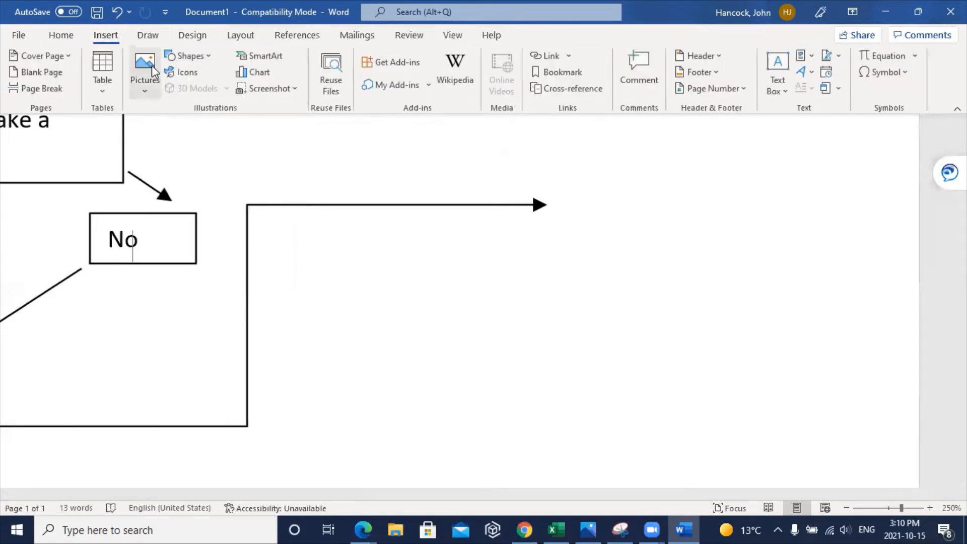
{"action": "left_click", "coordinate": [190, 57]}
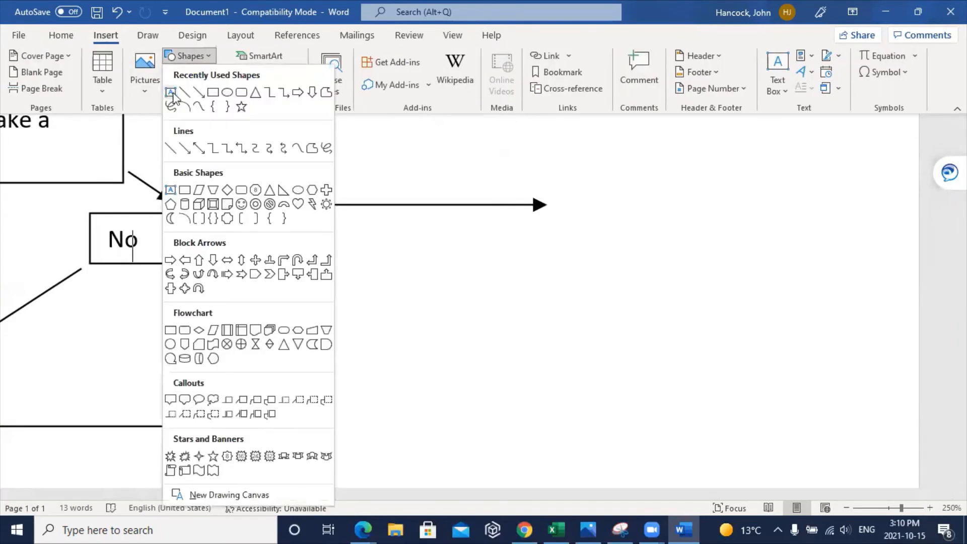
{"action": "left_click", "coordinate": [173, 95]}
{"action": "left_click_drag", "start_coordinate": [554, 166], "coordinate": [712, 272]}
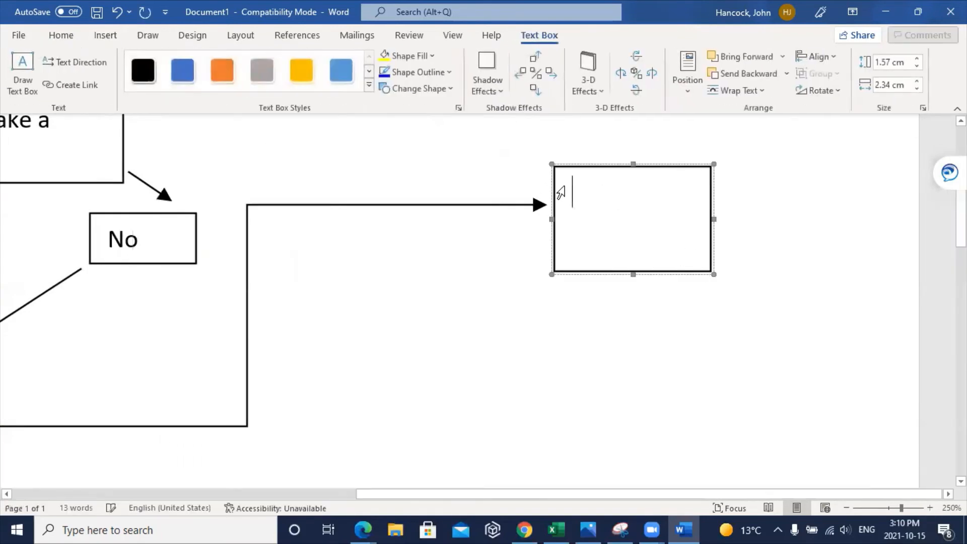
{"action": "left_click", "coordinate": [310, 71]}
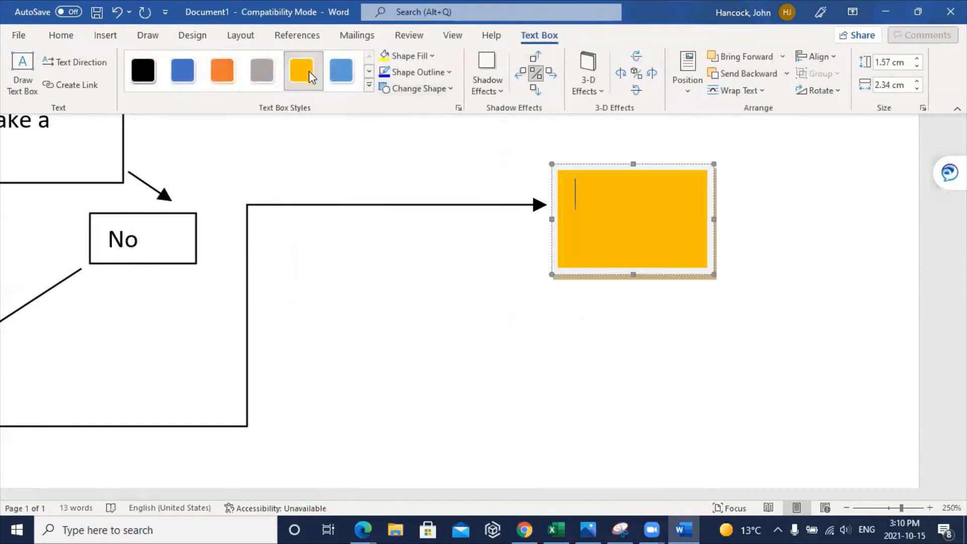
Enter "Use Visio" in the gold text box
{"action": "type", "text": "Usae"}
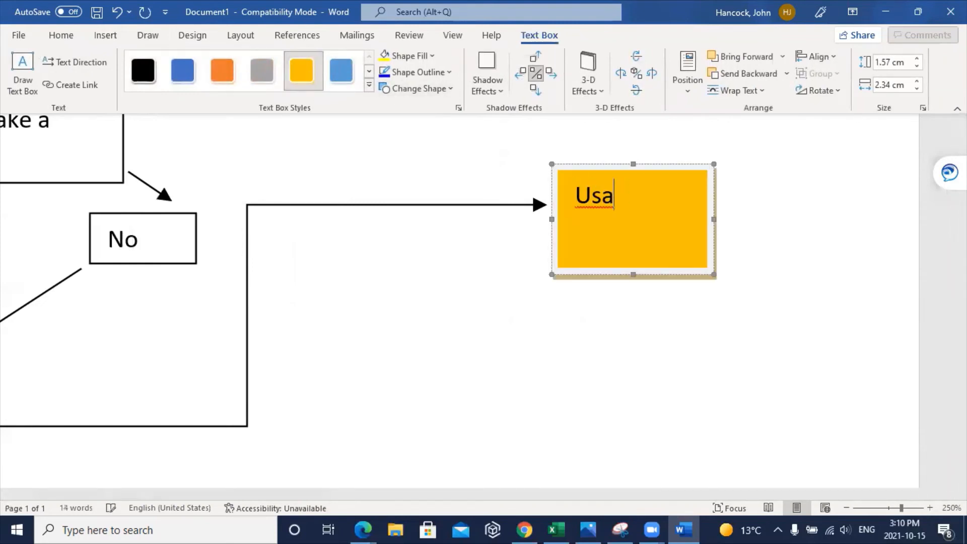
{"action": "key", "text": "BackSpace"}
{"action": "type", "text": "e Vis"}
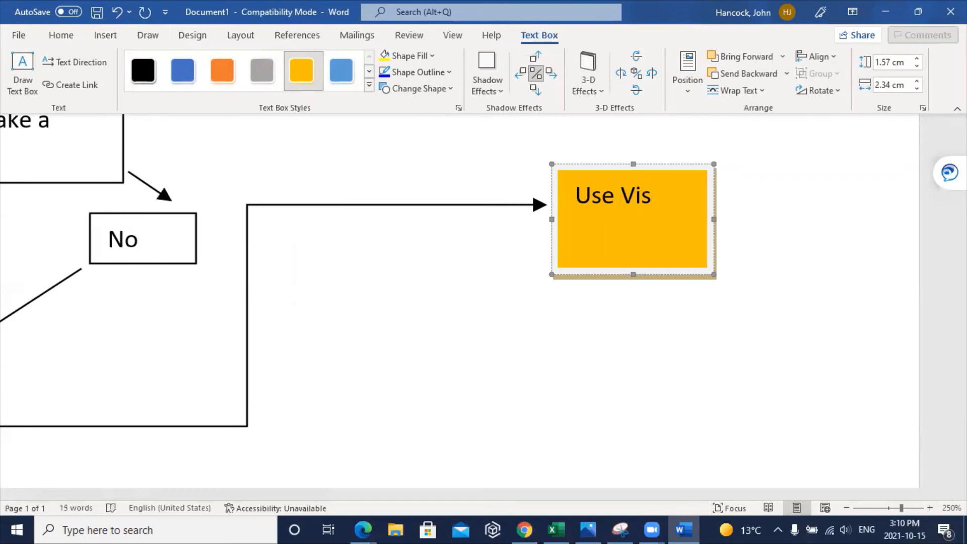
{"action": "type", "text": "io"}
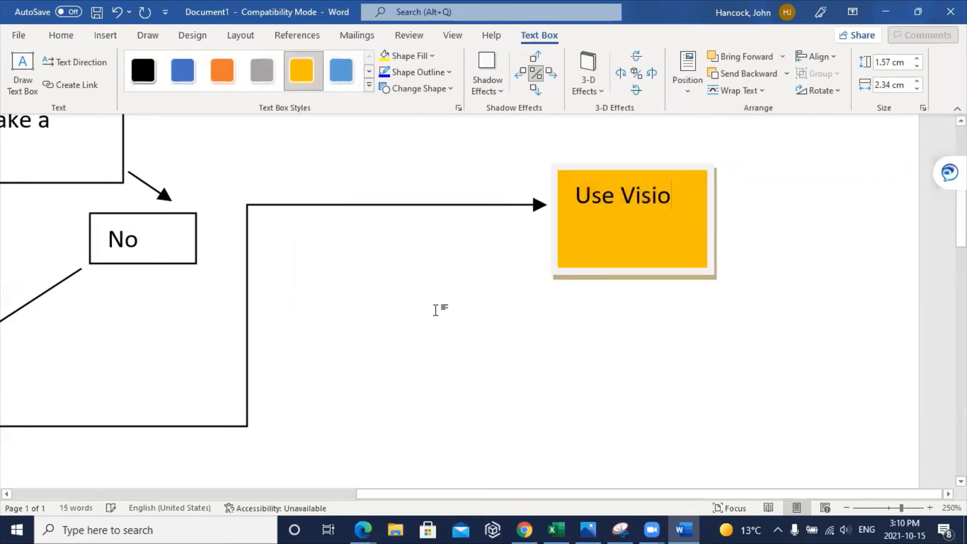
{"action": "left_click", "coordinate": [436, 306]}
Open the gallery of insertable shapes to choose another shape for the flowchart
{"action": "scroll", "coordinate": [436, 306], "scroll_direction": "up", "scroll_amount": 3}
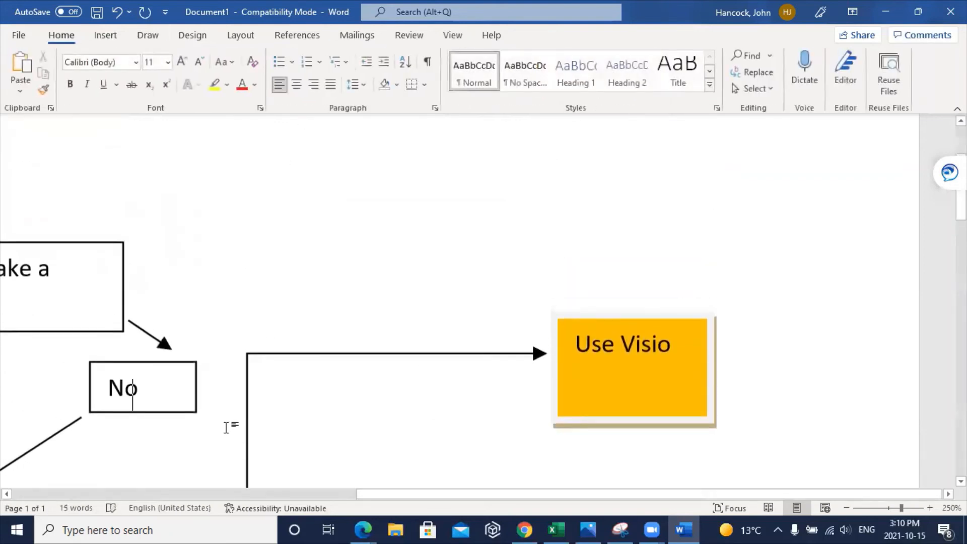
{"action": "scroll", "coordinate": [394, 346], "scroll_direction": "down", "scroll_amount": 3}
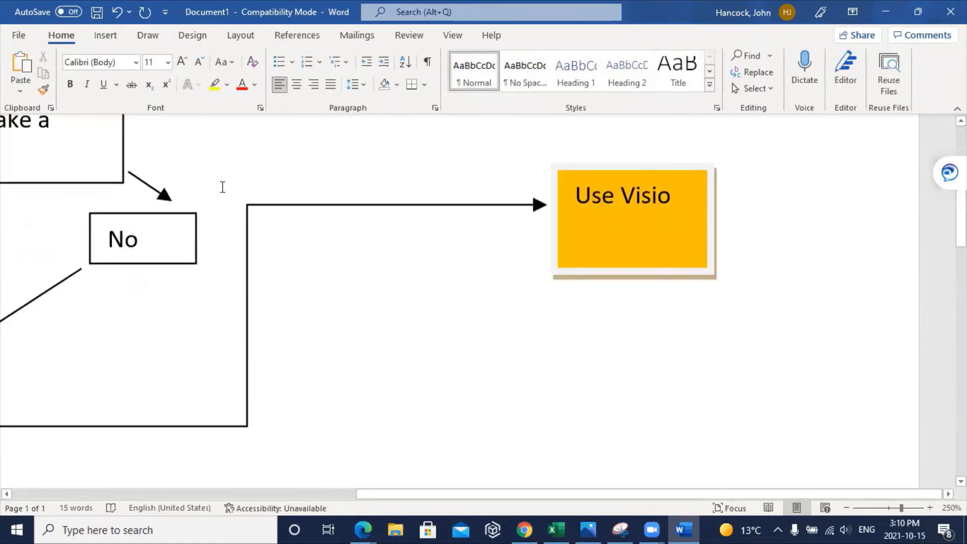
{"action": "left_click_drag", "start_coordinate": [863, 500], "coordinate": [514, 500]}
{"action": "left_click", "coordinate": [96, 39]}
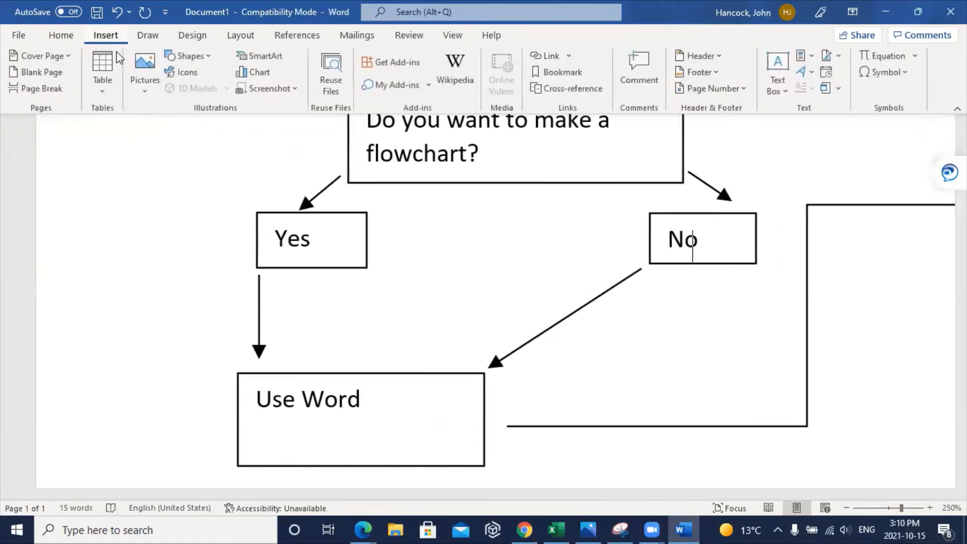
{"action": "left_click", "coordinate": [191, 56]}
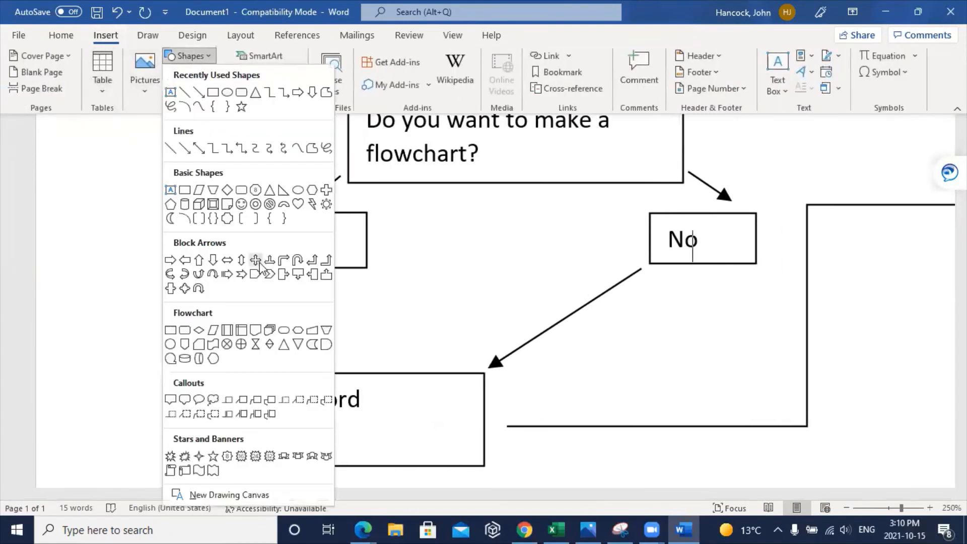